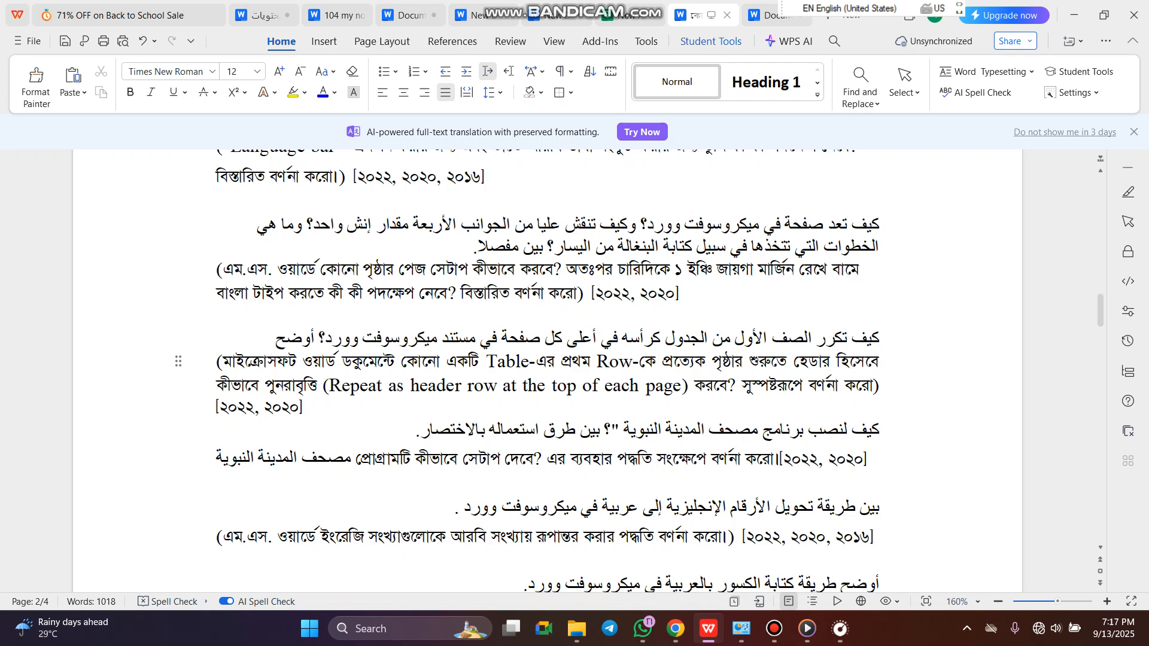
Read the question about repeating a table's first row as a header row at the top of each page.
{"action": "left_click", "coordinate": [503, 386]}
{"action": "left_click_drag", "start_coordinate": [400, 362], "coordinate": [485, 362]}
{"action": "left_click", "coordinate": [597, 362]}
{"action": "left_click_drag", "start_coordinate": [597, 362], "coordinate": [619, 362]}
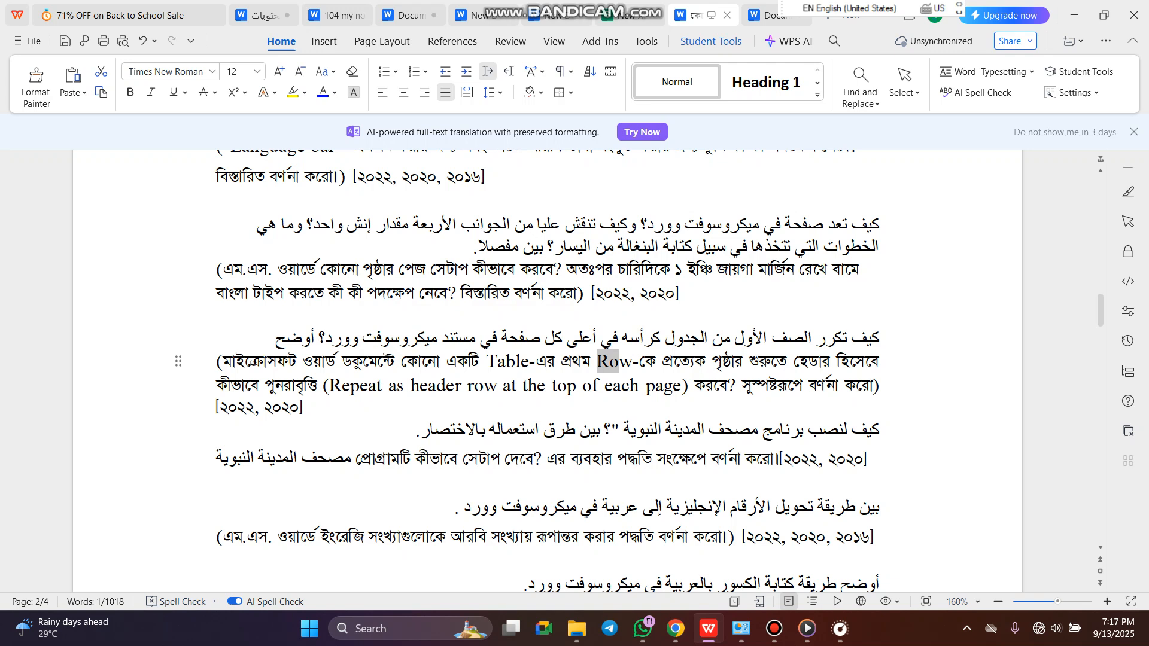
{"action": "left_click", "coordinate": [620, 362]}
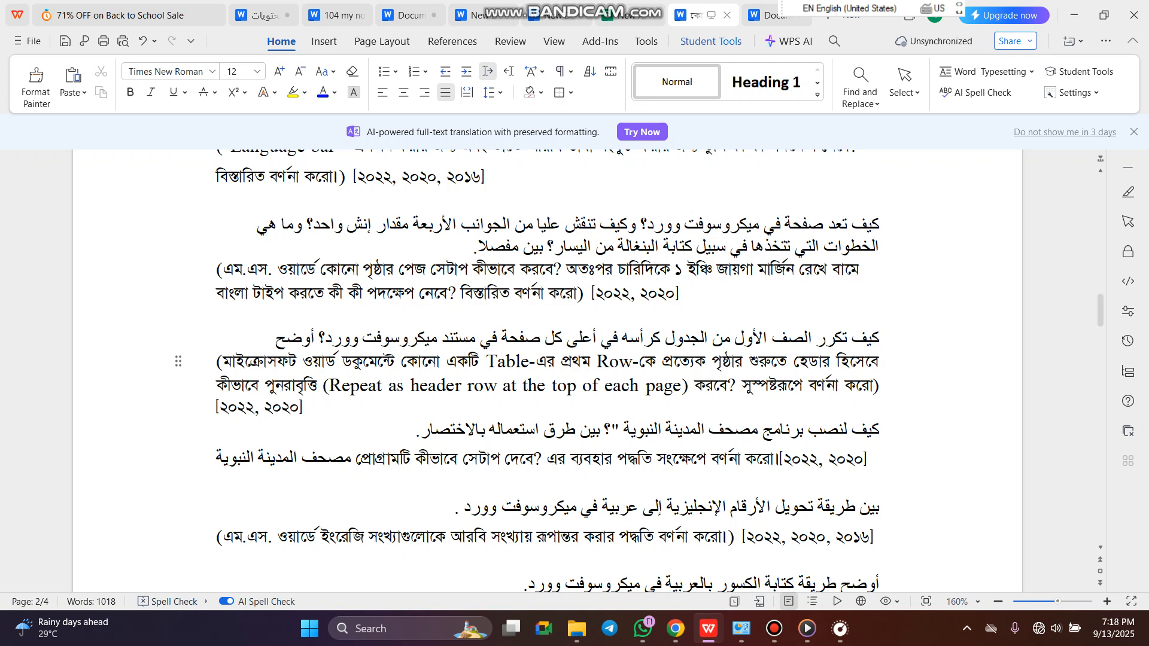
{"action": "left_click_drag", "start_coordinate": [561, 362], "coordinate": [639, 362]}
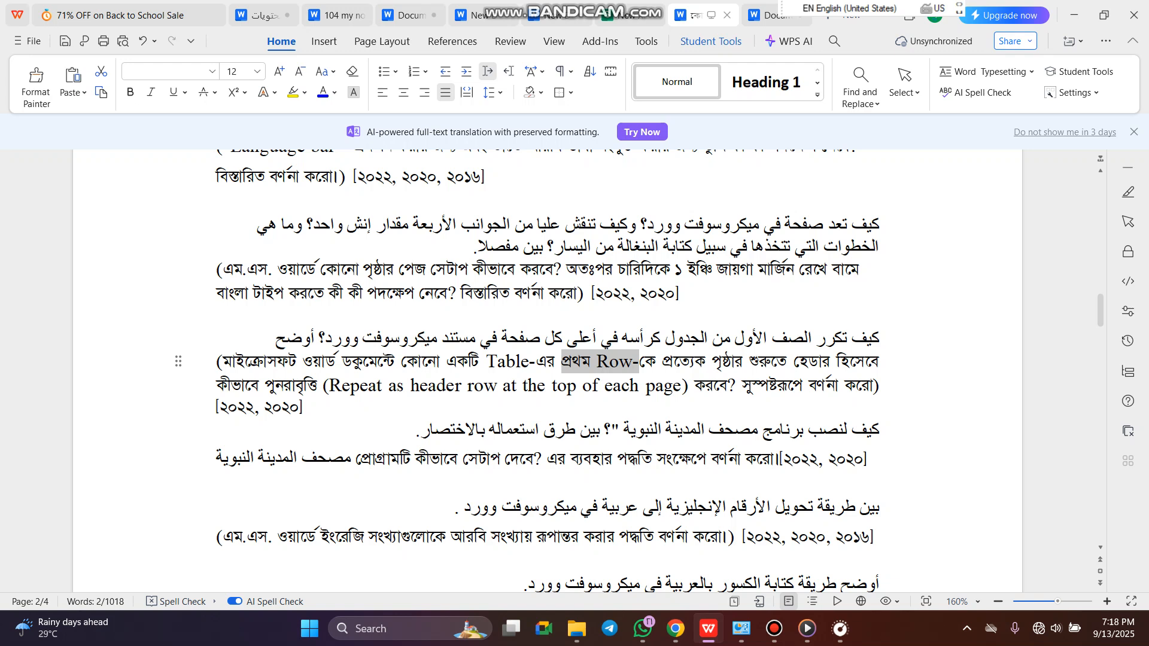
{"action": "left_click_drag", "start_coordinate": [639, 362], "coordinate": [865, 362]}
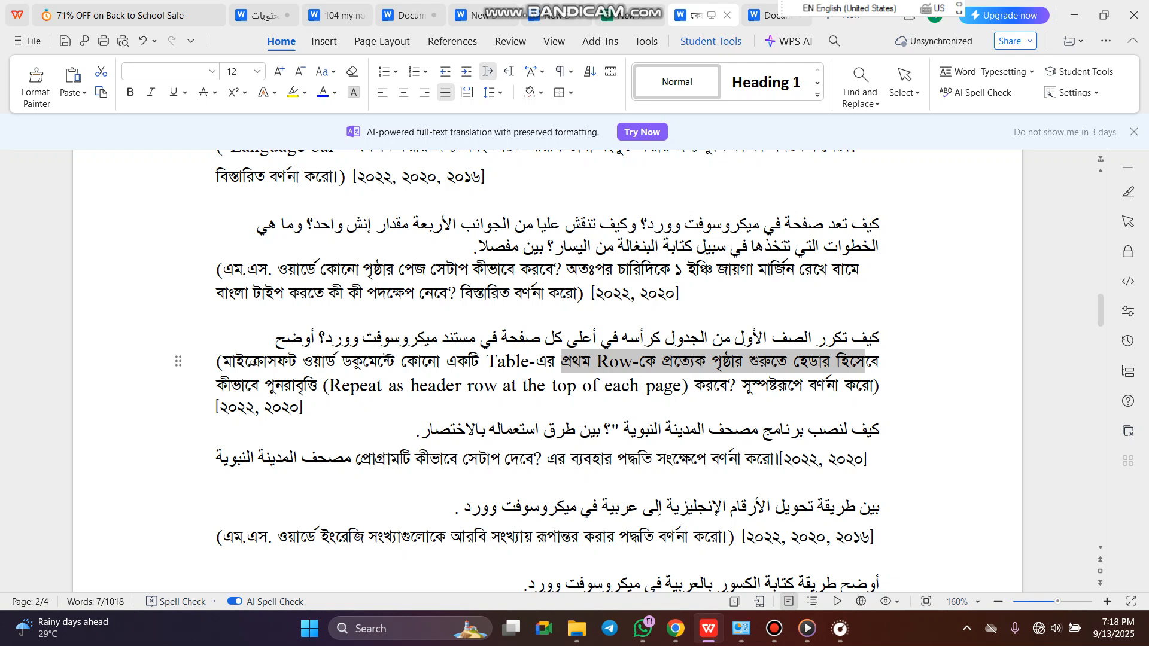
{"action": "left_click", "coordinate": [866, 362]}
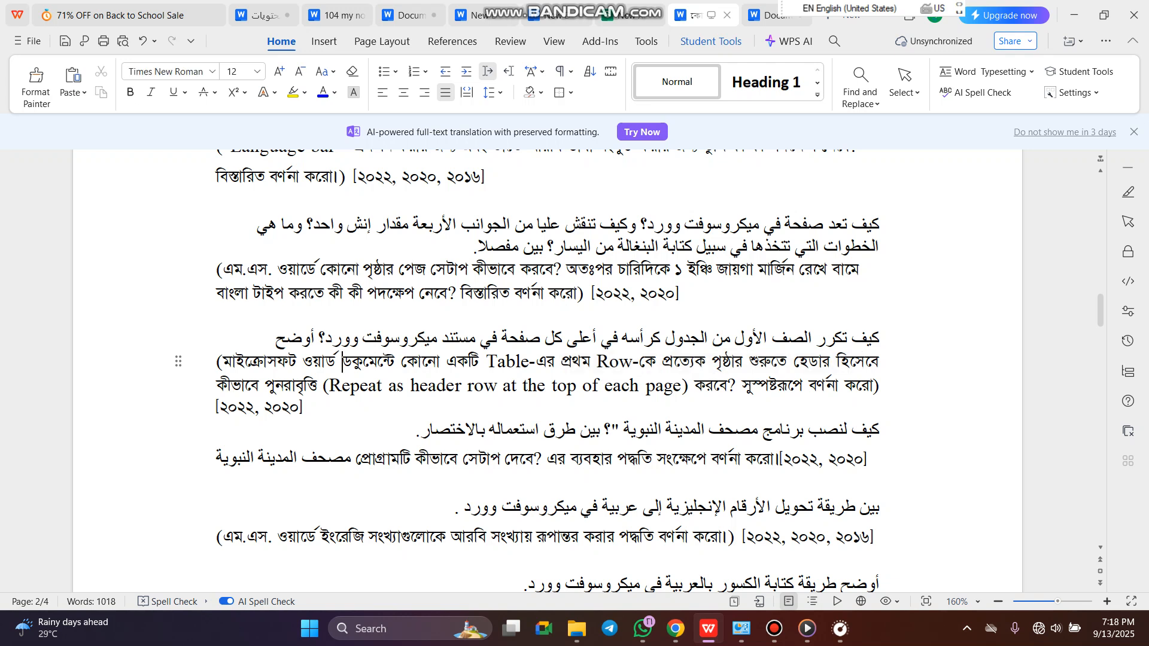
{"action": "left_click_drag", "start_coordinate": [323, 386], "coordinate": [681, 386]}
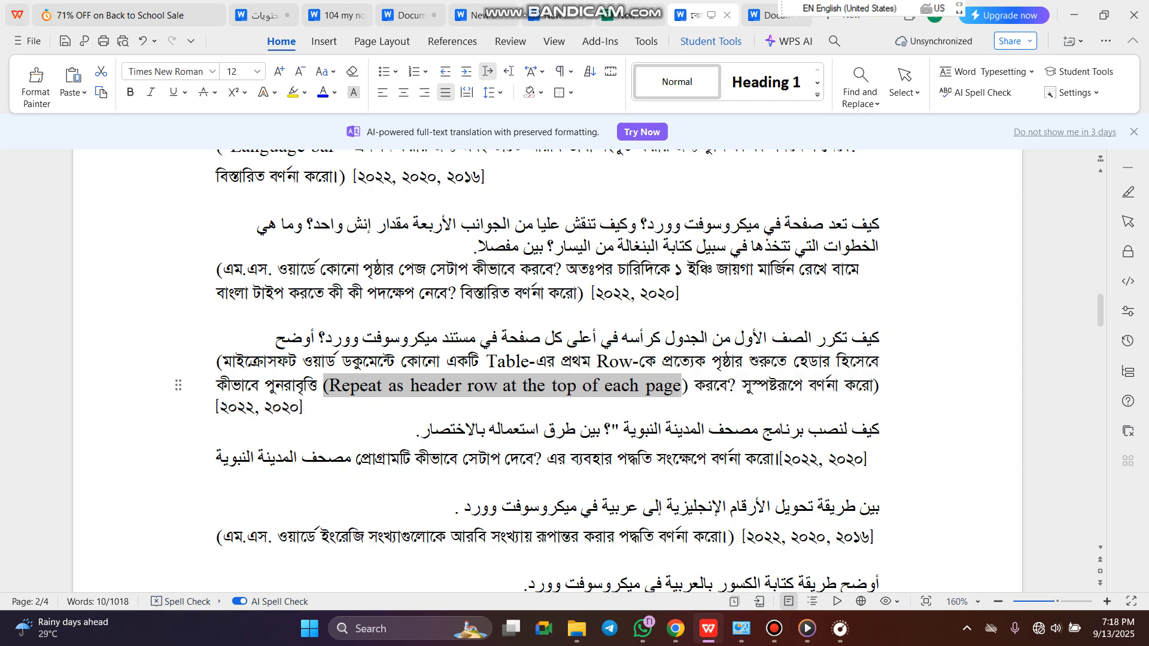
{"action": "left_click", "coordinate": [682, 386]}
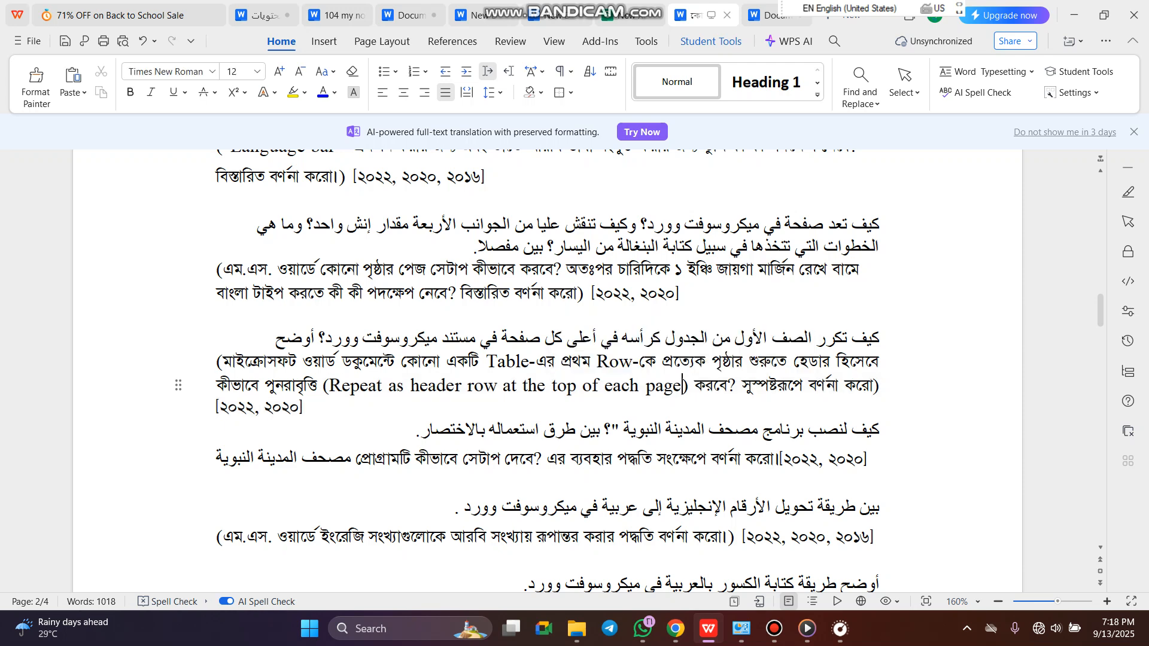
{"action": "left_click", "coordinate": [1074, 14]}
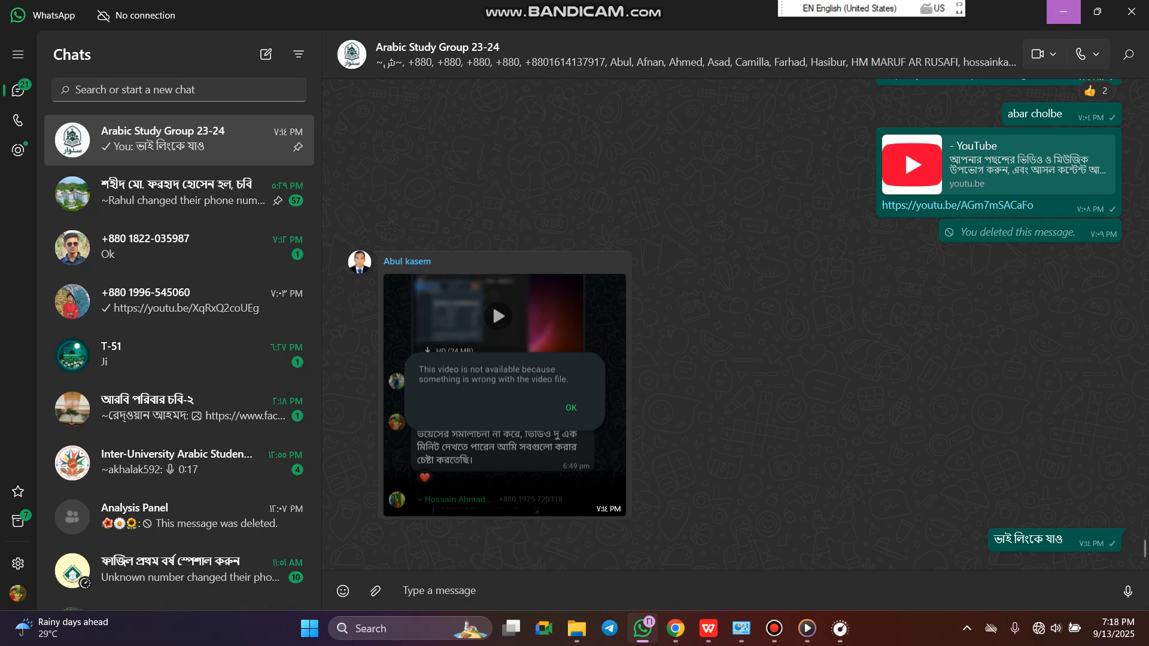
{"action": "left_click", "coordinate": [1064, 12]}
{"action": "left_click", "coordinate": [1060, 11]}
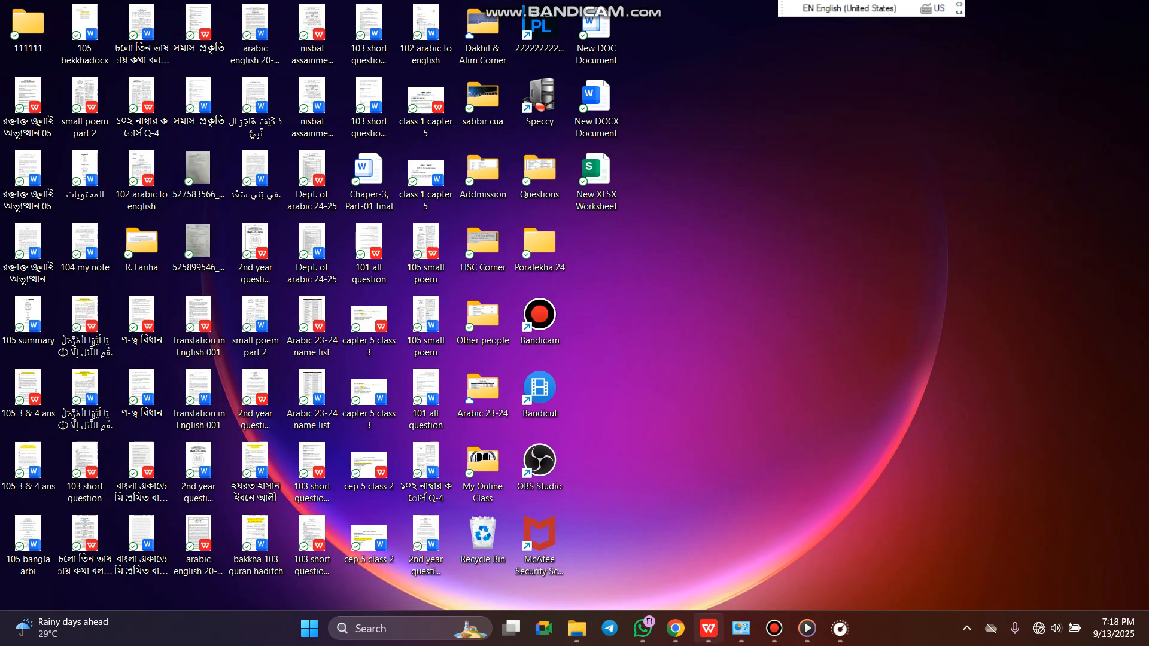
{"action": "left_click", "coordinate": [707, 629]}
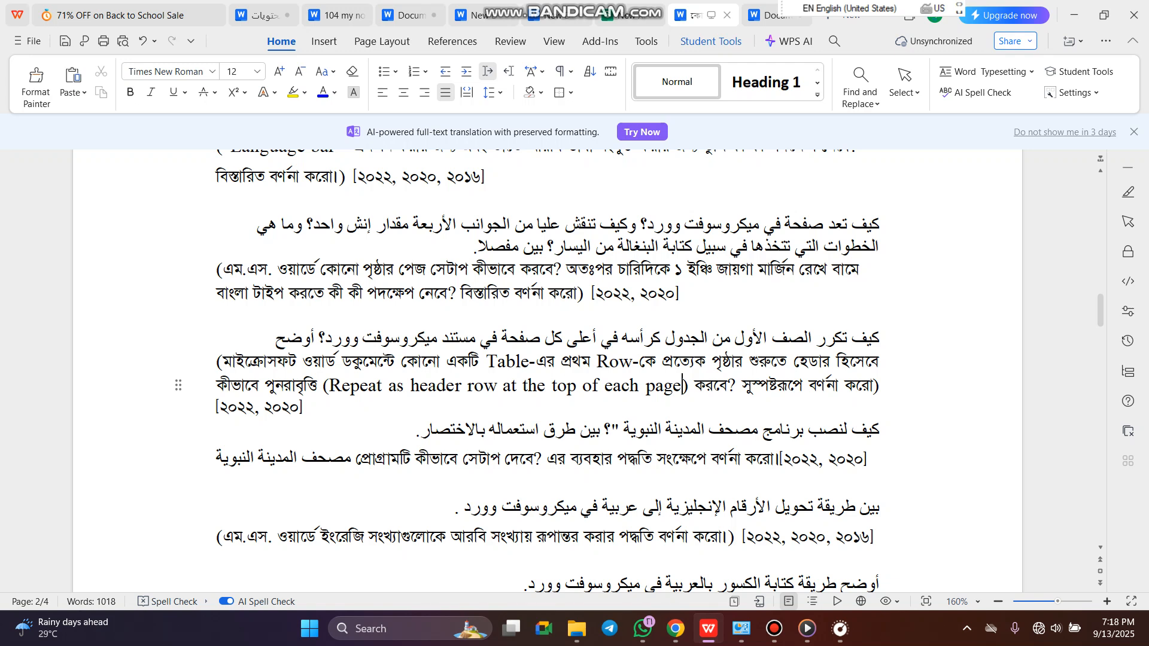
Create a new blank document.
{"action": "key", "text": "ctrl+n"}
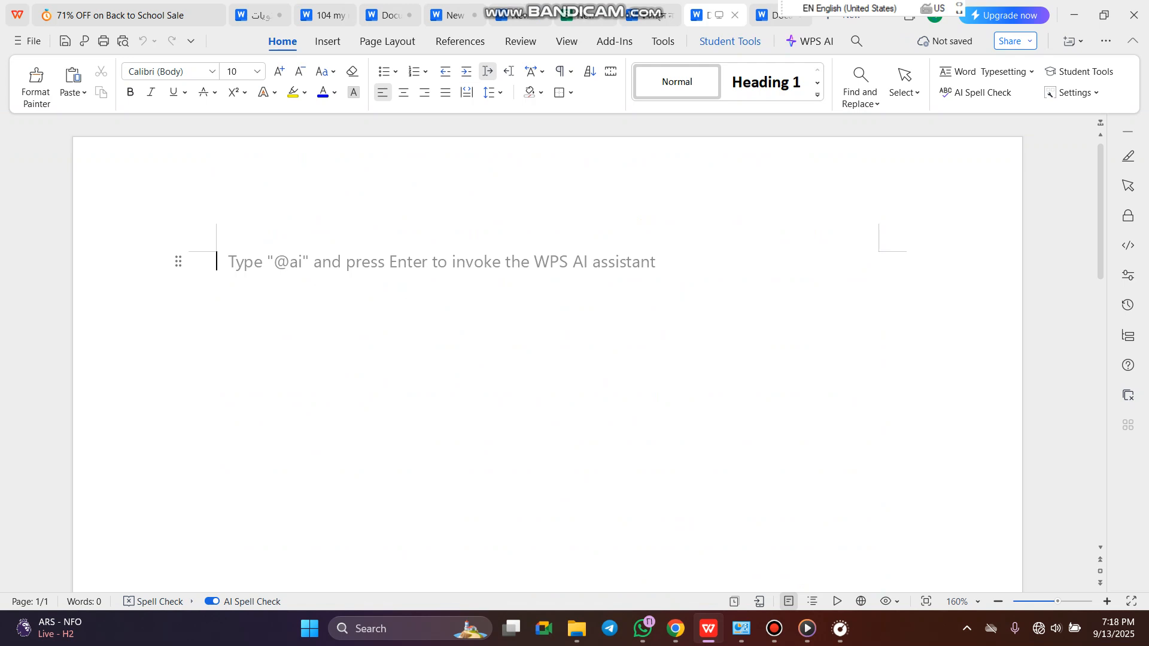
{"action": "left_click", "coordinate": [27, 41]}
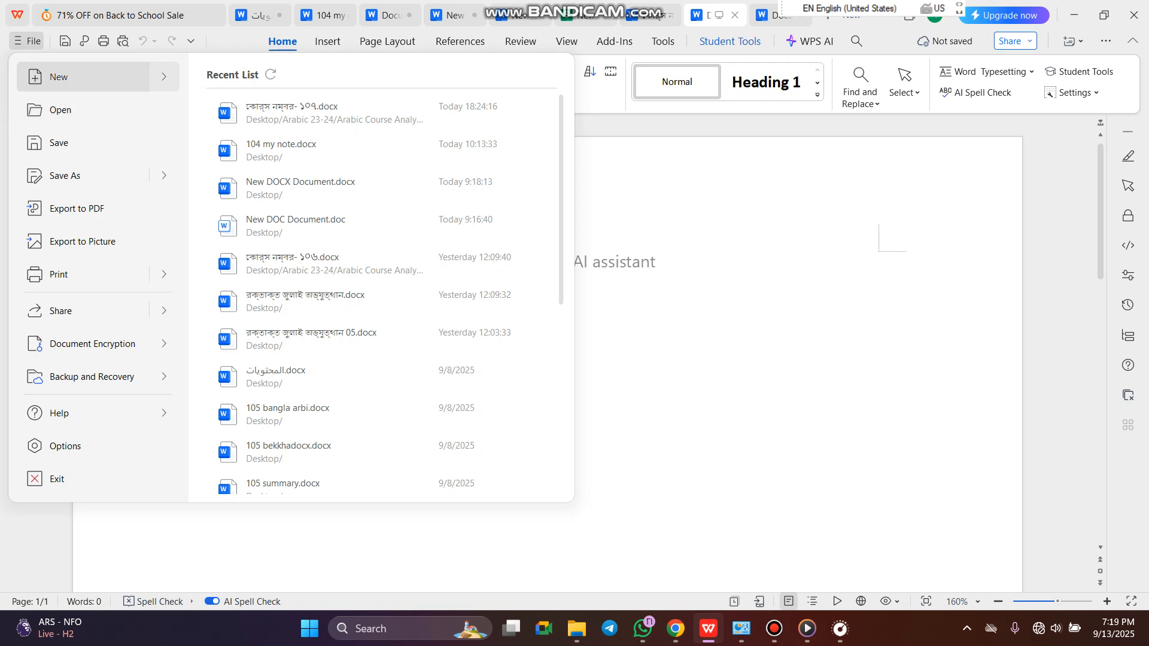
{"action": "mouse_move", "coordinate": [84, 77]}
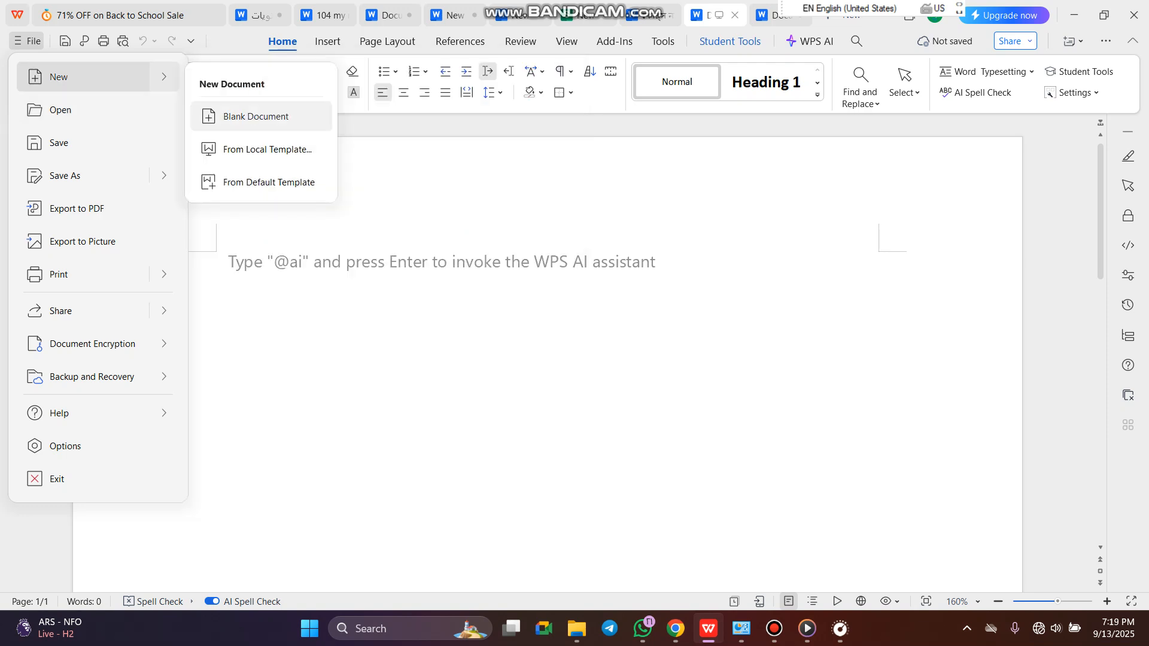
{"action": "left_click", "coordinate": [419, 264]}
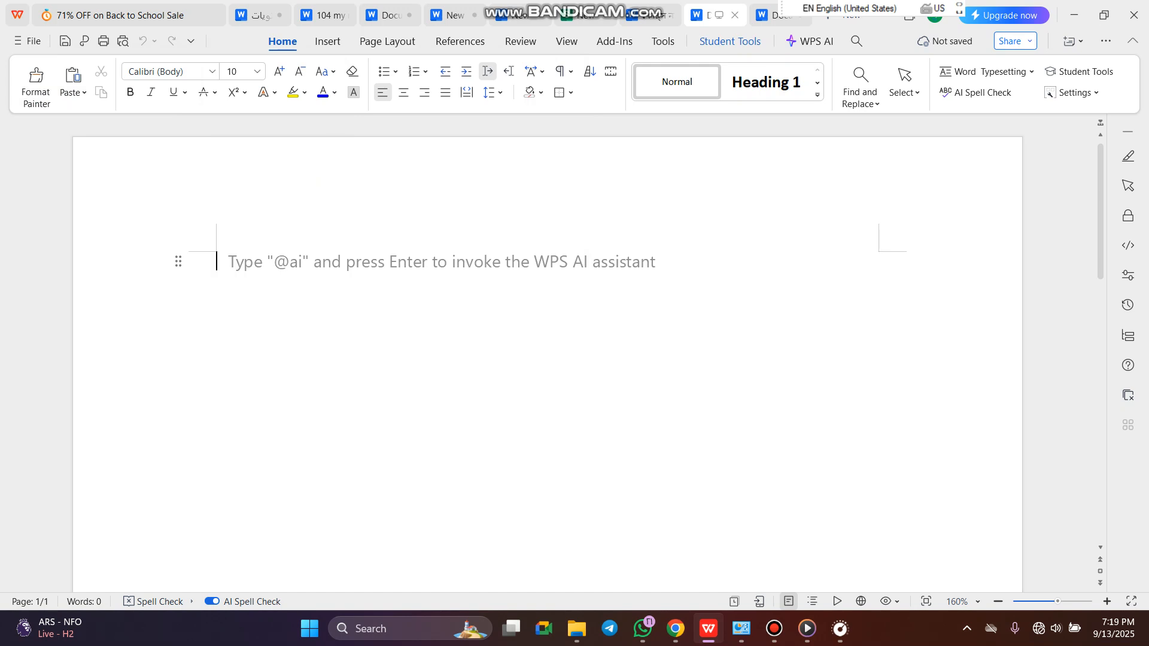
Insert a table with 2 columns and 200 rows, keeping the auto column width.
{"action": "left_click", "coordinate": [388, 41]}
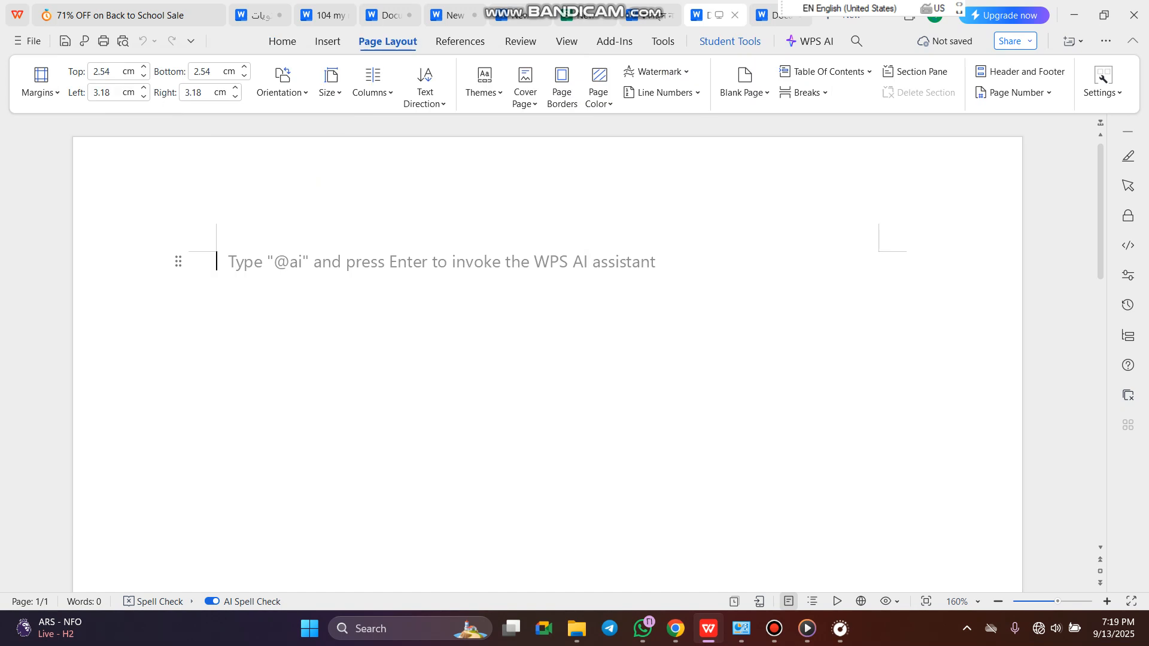
{"action": "left_click", "coordinate": [327, 41]}
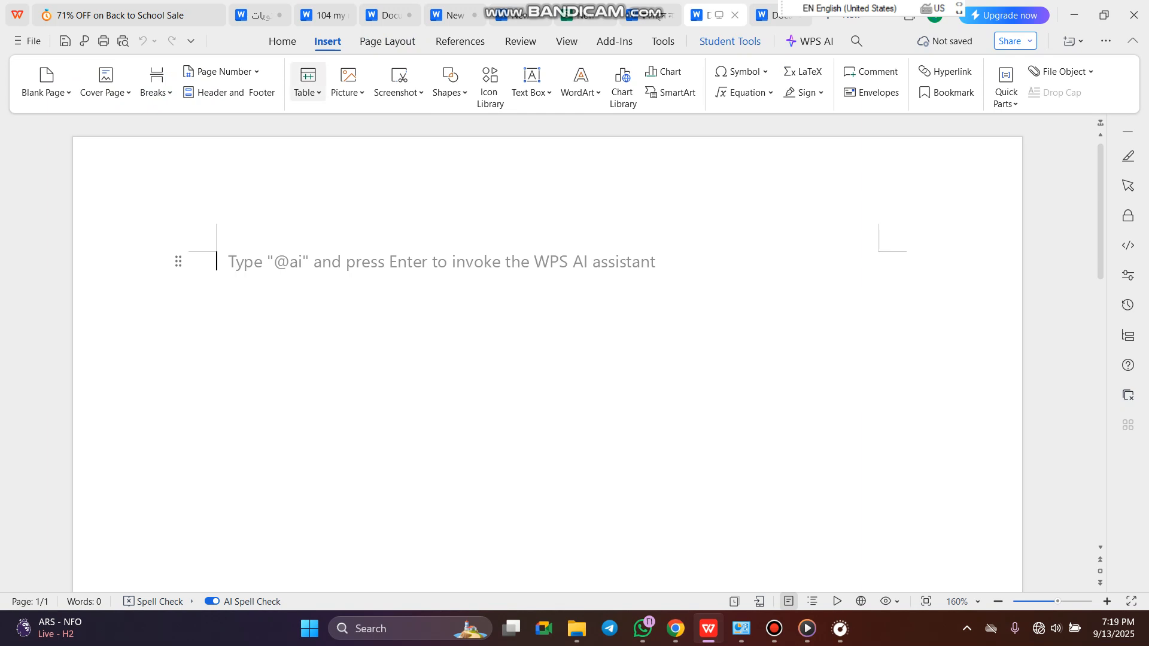
{"action": "left_click", "coordinate": [308, 84]}
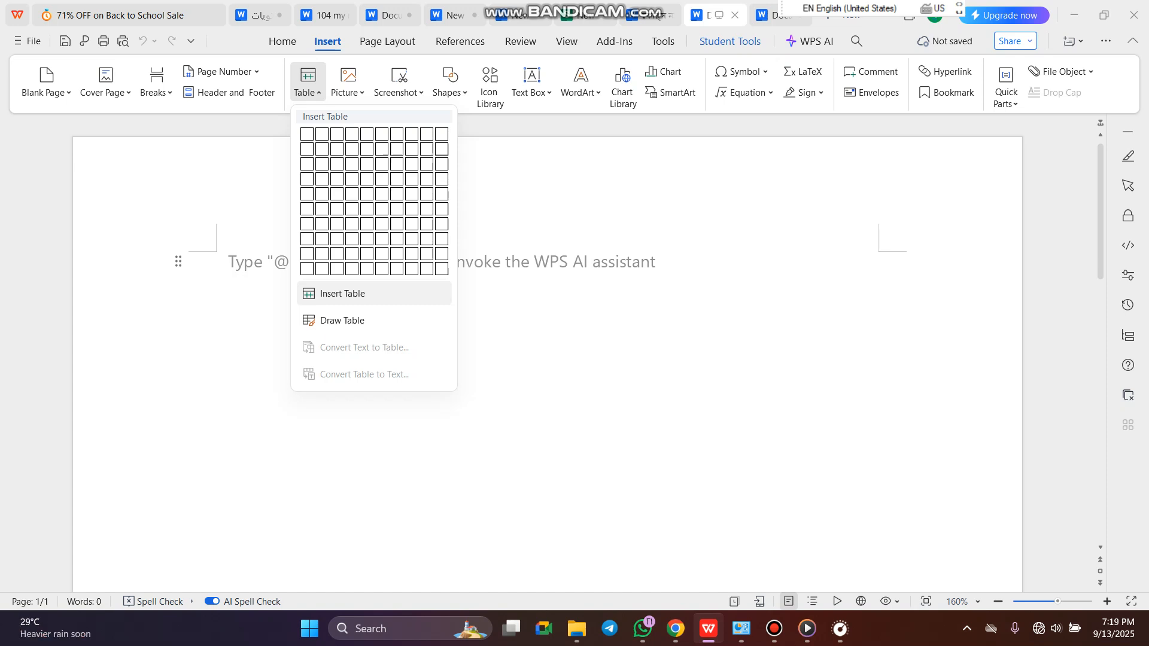
{"action": "left_click", "coordinate": [343, 293]}
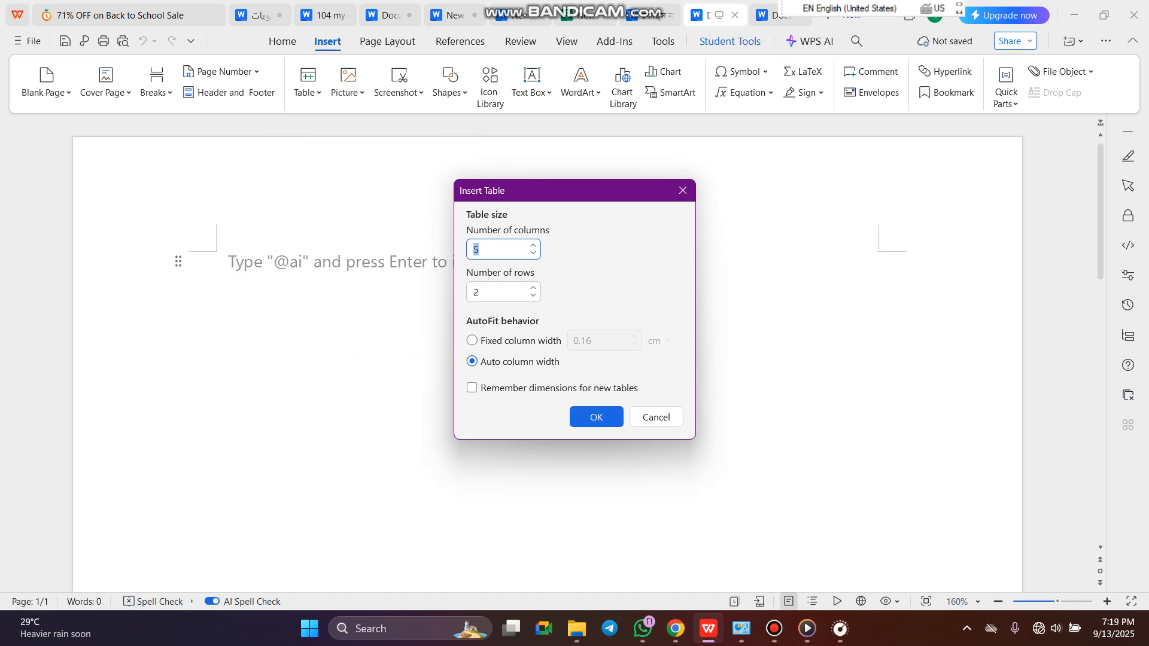
{"action": "type", "text": "2"}
{"action": "left_click", "coordinate": [480, 292]}
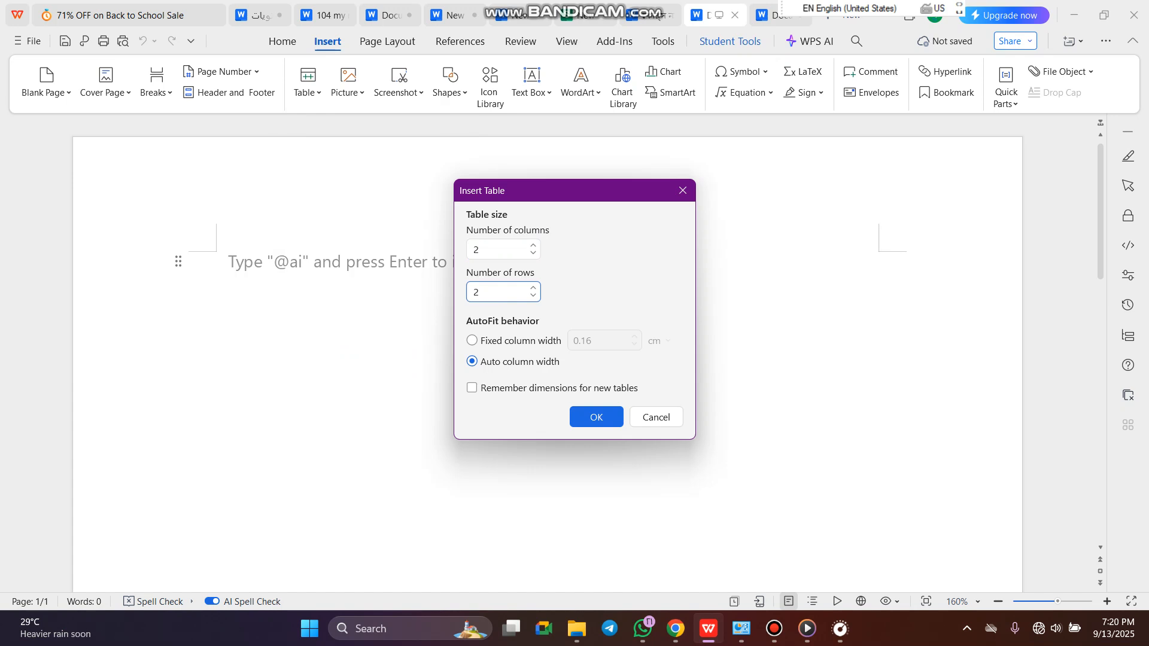
{"action": "key", "text": "BackSpace"}
{"action": "type", "text": "200"}
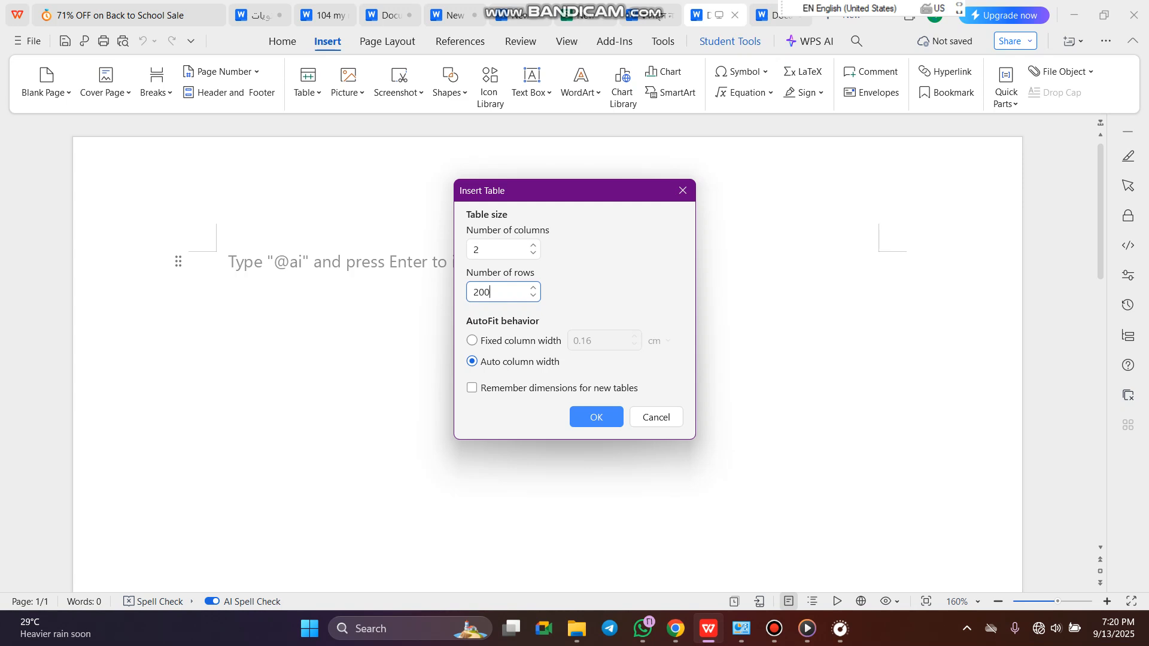
{"action": "key", "text": "Return"}
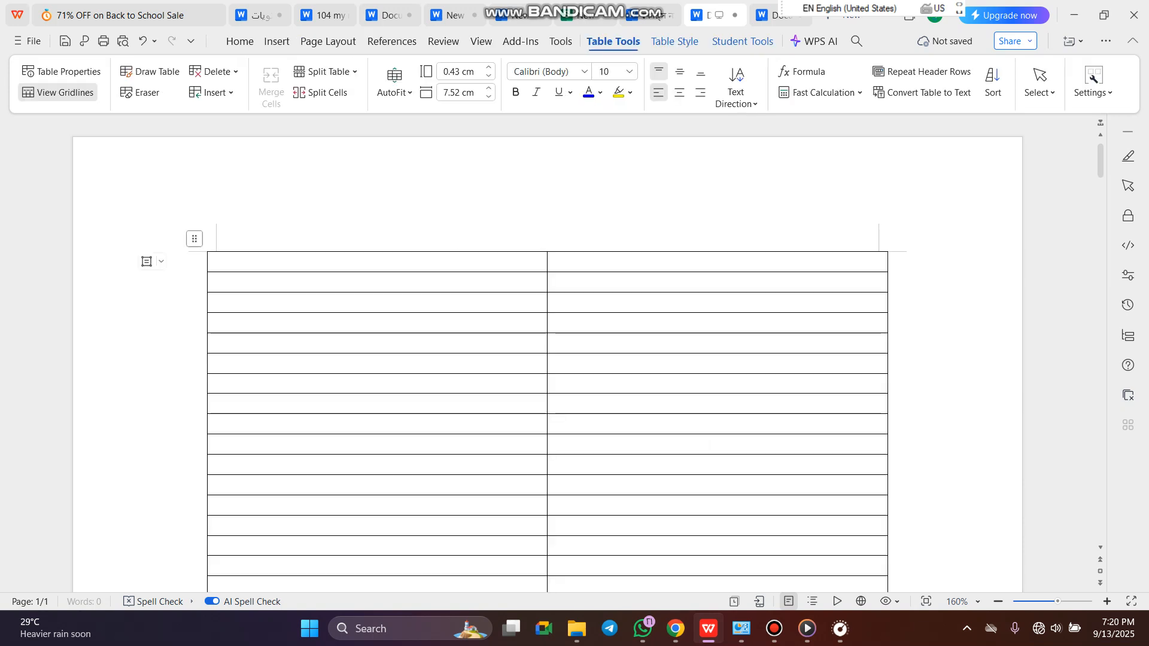
Look through the table across its pages, examining the first row on the first and second pages.
{"action": "scroll", "coordinate": [548, 353], "scroll_direction": "down", "scroll_amount": 6}
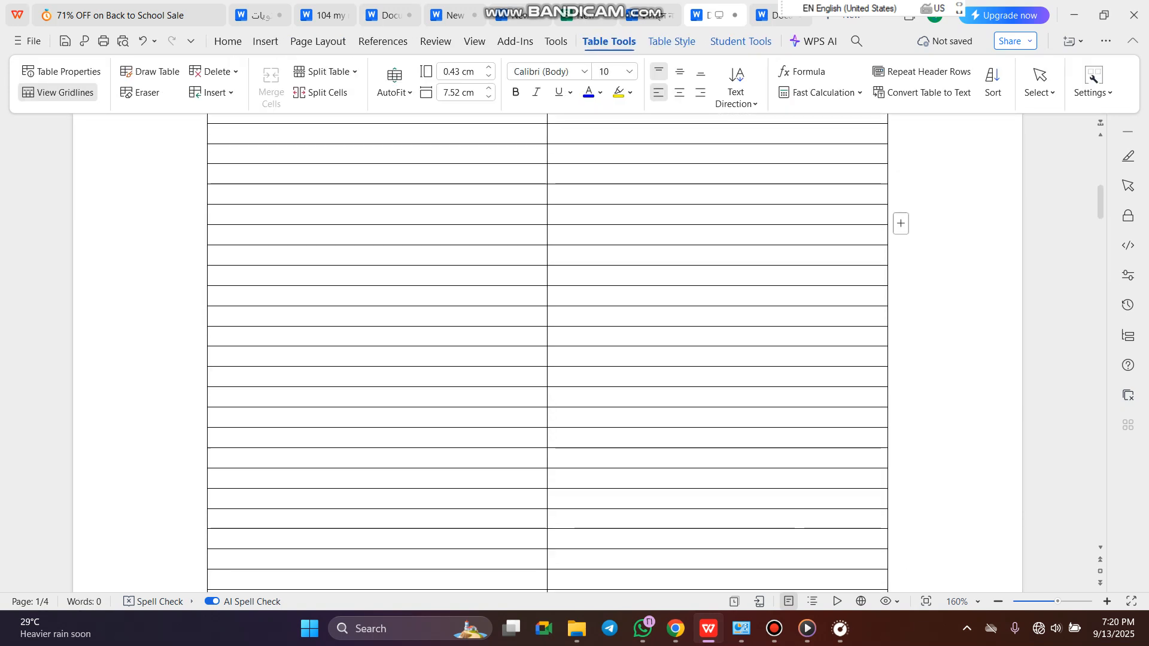
{"action": "scroll", "coordinate": [547, 353], "scroll_direction": "up", "scroll_amount": 3}
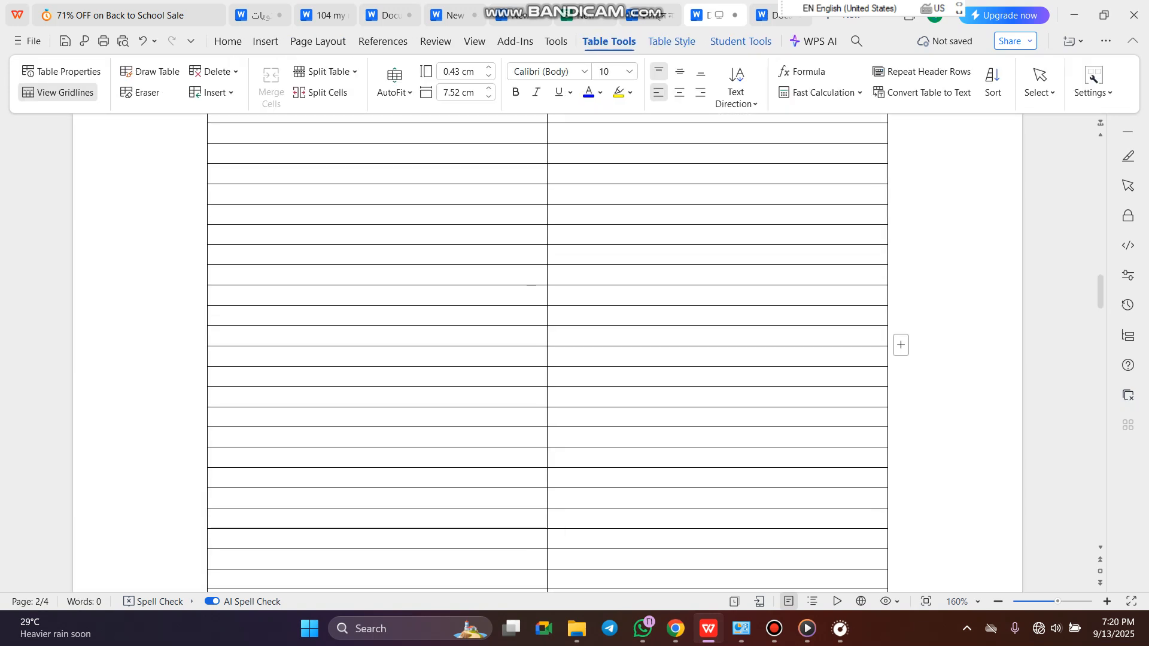
{"action": "scroll", "coordinate": [548, 353], "scroll_direction": "down", "scroll_amount": 8}
{"action": "scroll", "coordinate": [548, 353], "scroll_direction": "down", "scroll_amount": 4}
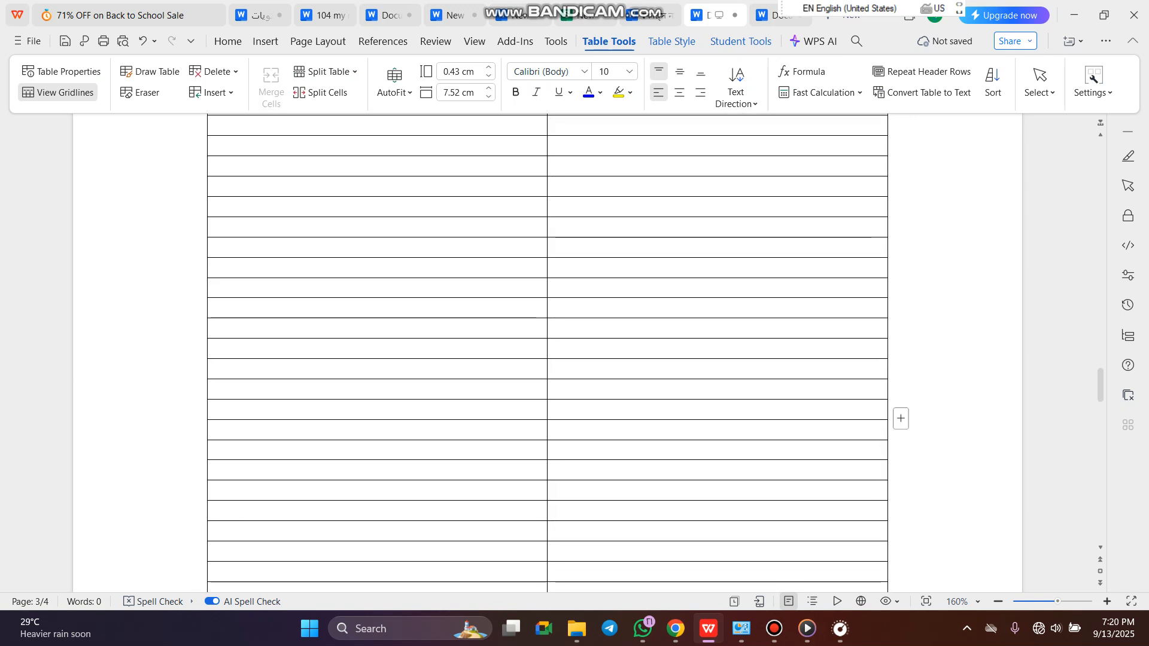
{"action": "left_click_drag", "start_coordinate": [1101, 385], "coordinate": [1101, 160]}
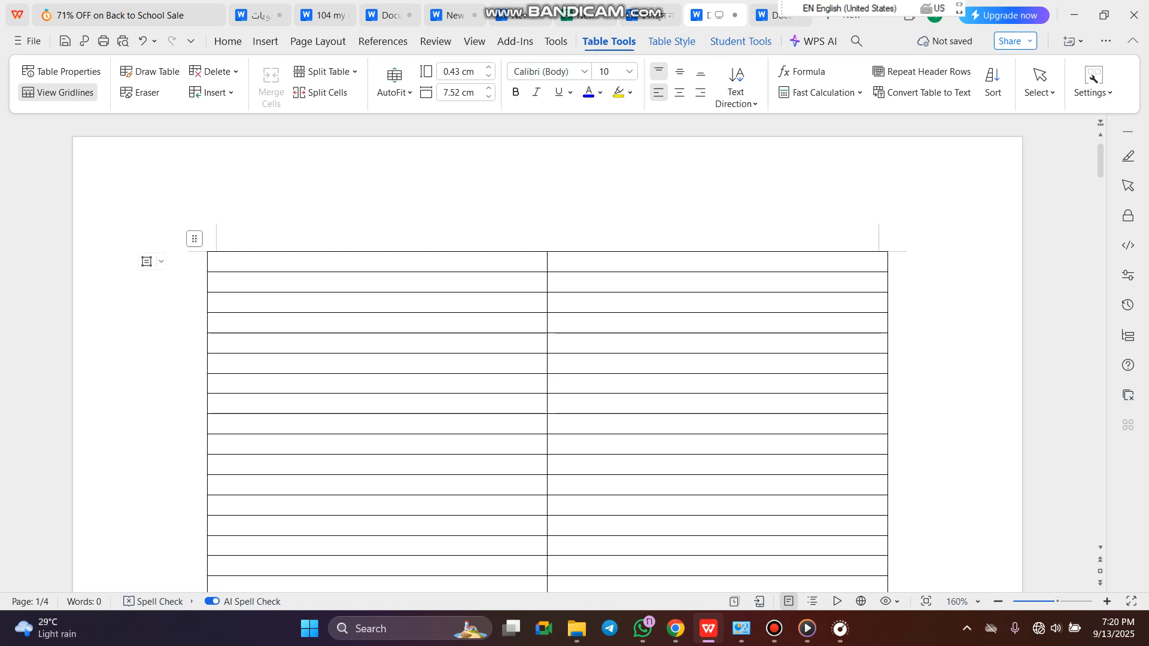
{"action": "scroll", "coordinate": [548, 360], "scroll_direction": "down", "scroll_amount": 2}
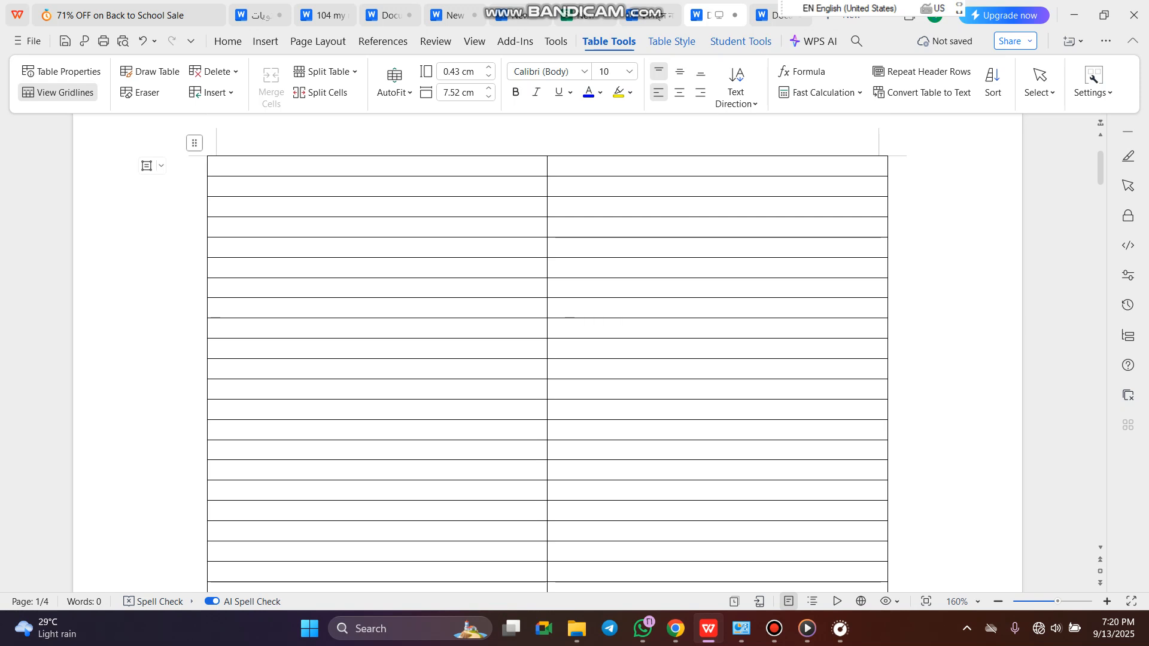
{"action": "scroll", "coordinate": [547, 359], "scroll_direction": "down", "scroll_amount": 10}
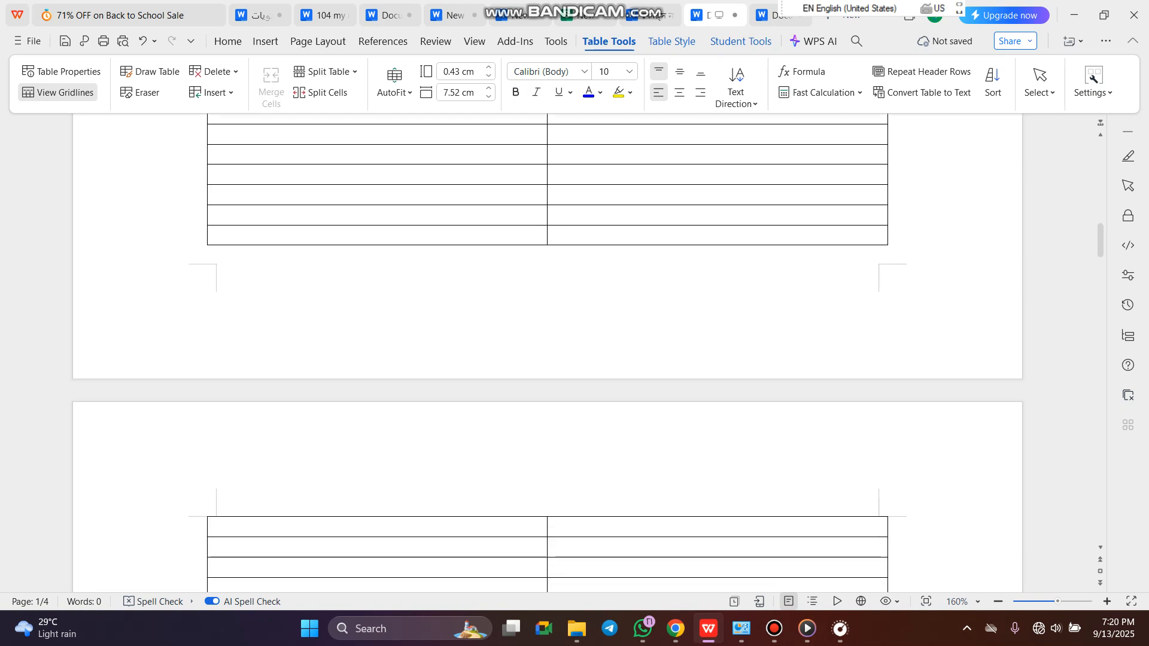
{"action": "scroll", "coordinate": [547, 359], "scroll_direction": "down", "scroll_amount": 2}
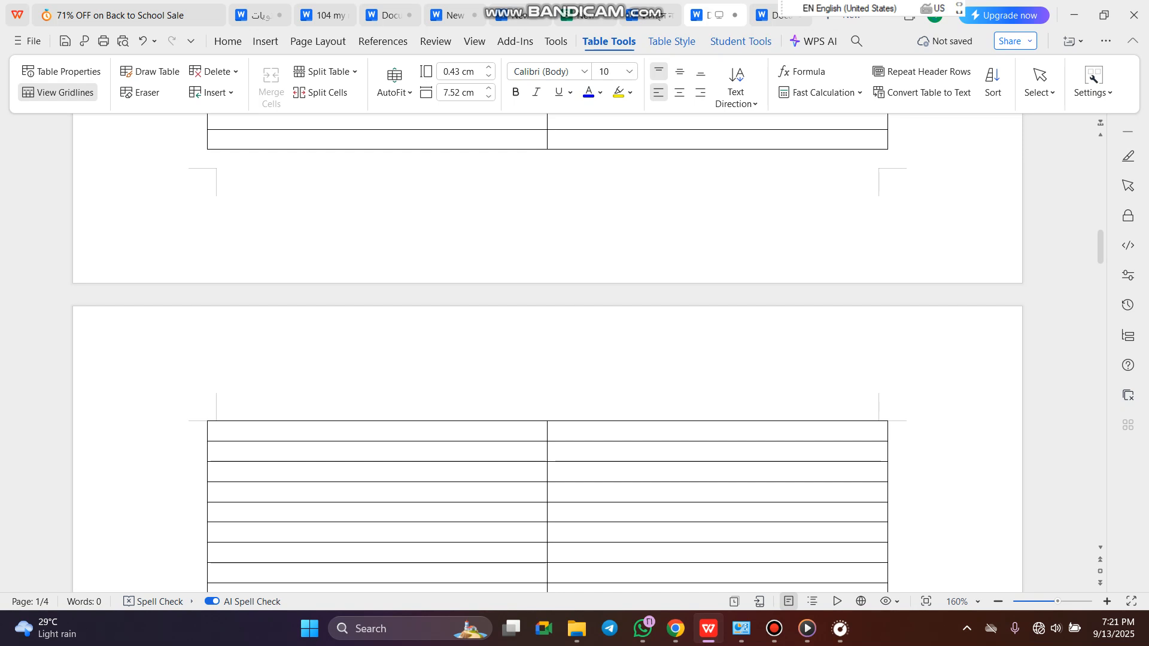
{"action": "scroll", "coordinate": [547, 359], "scroll_direction": "up", "scroll_amount": 15}
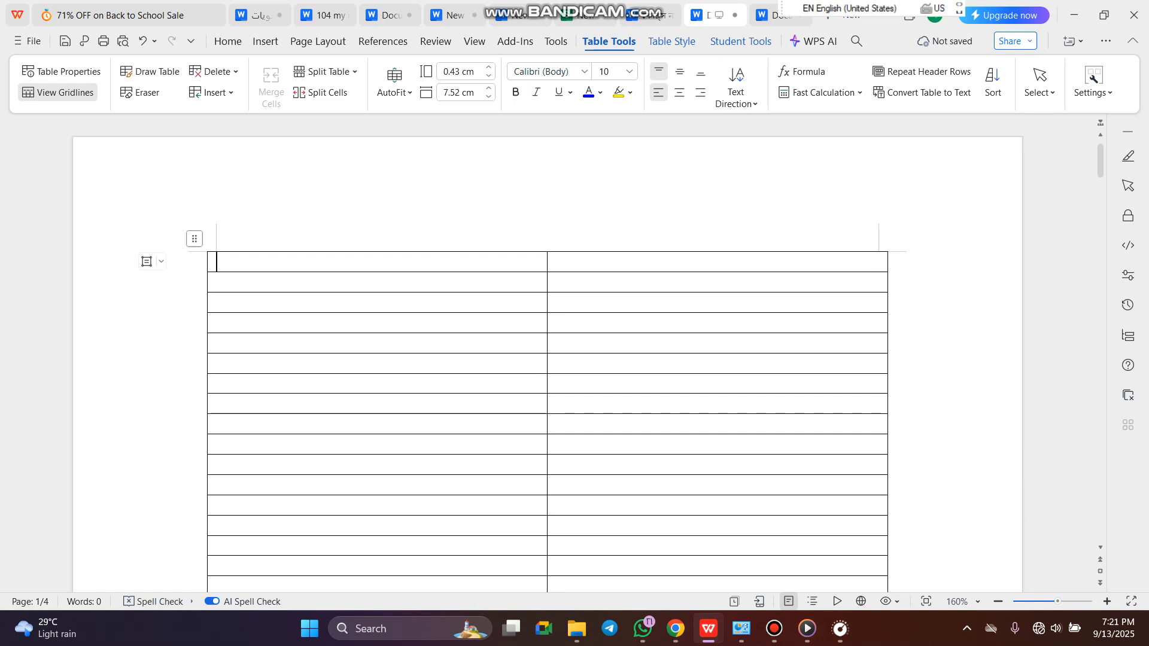
Enter the column headings Name and Number in the table's first row.
{"action": "type", "text": "n"}
{"action": "key", "text": "BackSpace"}
{"action": "type", "text": "N"}
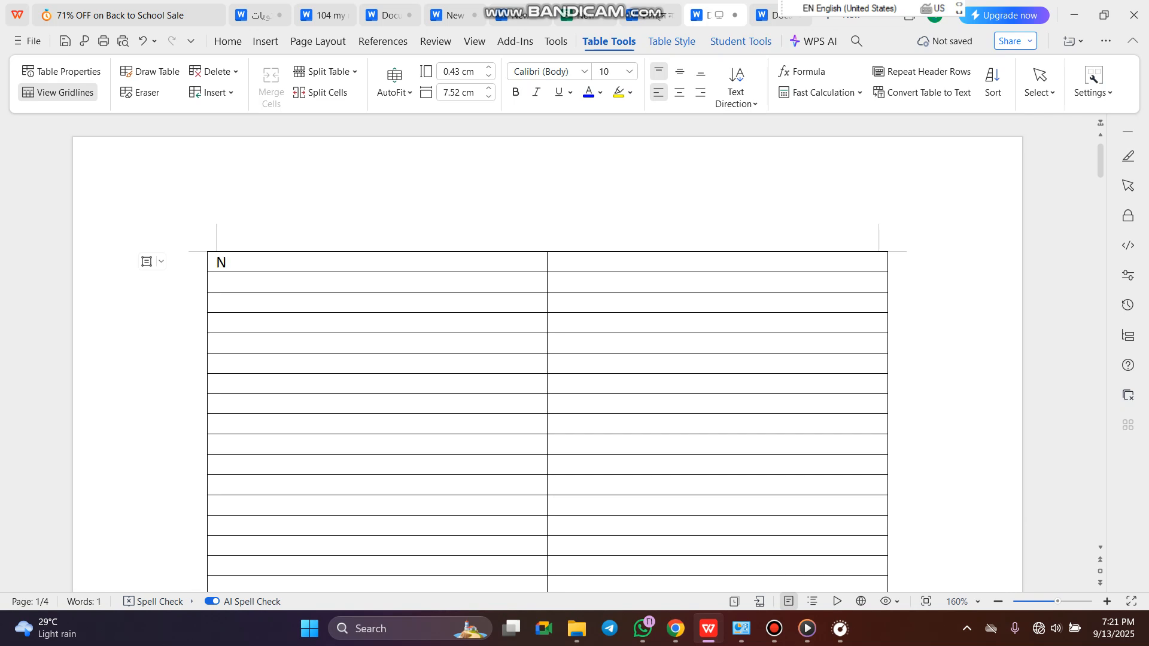
{"action": "type", "text": "ame"}
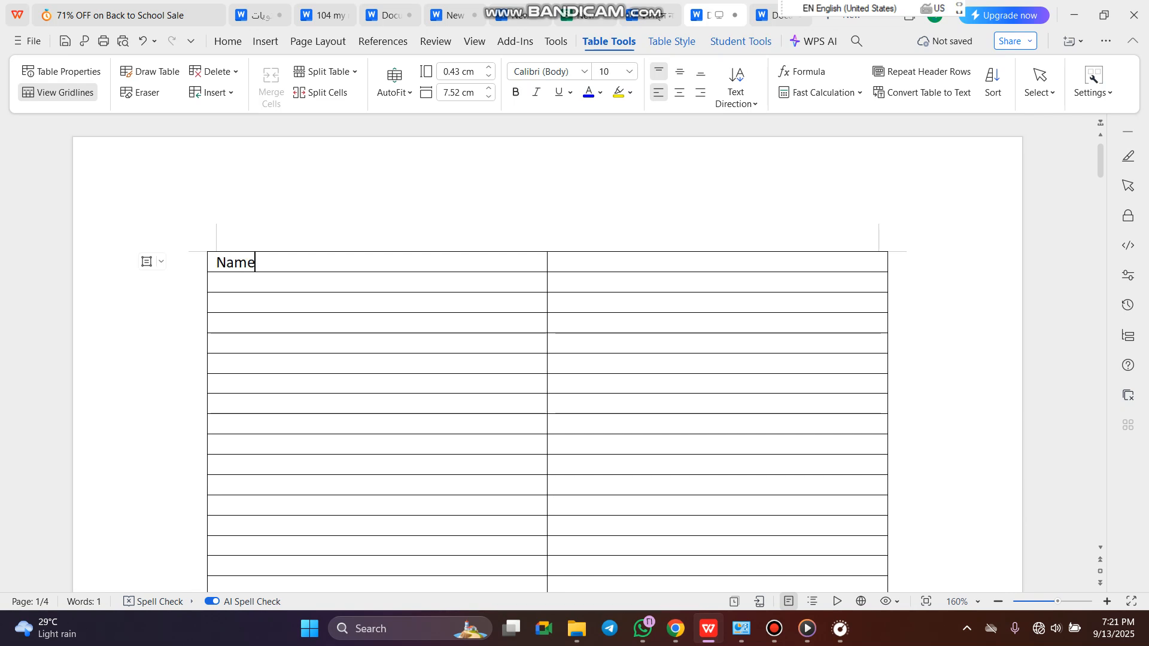
{"action": "key", "text": "Tab"}
{"action": "type", "text": "Number"}
Format the table's heading row as bold, 14 pt, centred text.
{"action": "left_click_drag", "start_coordinate": [218, 263], "coordinate": [658, 264]}
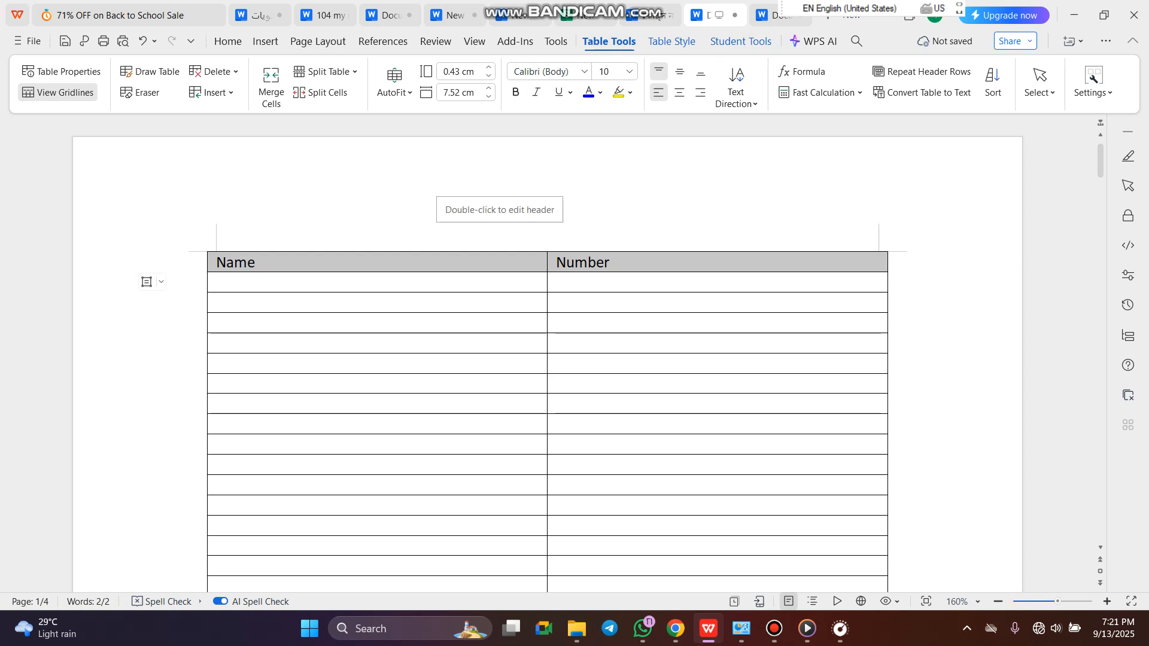
{"action": "key", "text": "ctrl+b"}
{"action": "left_click", "coordinate": [228, 41]}
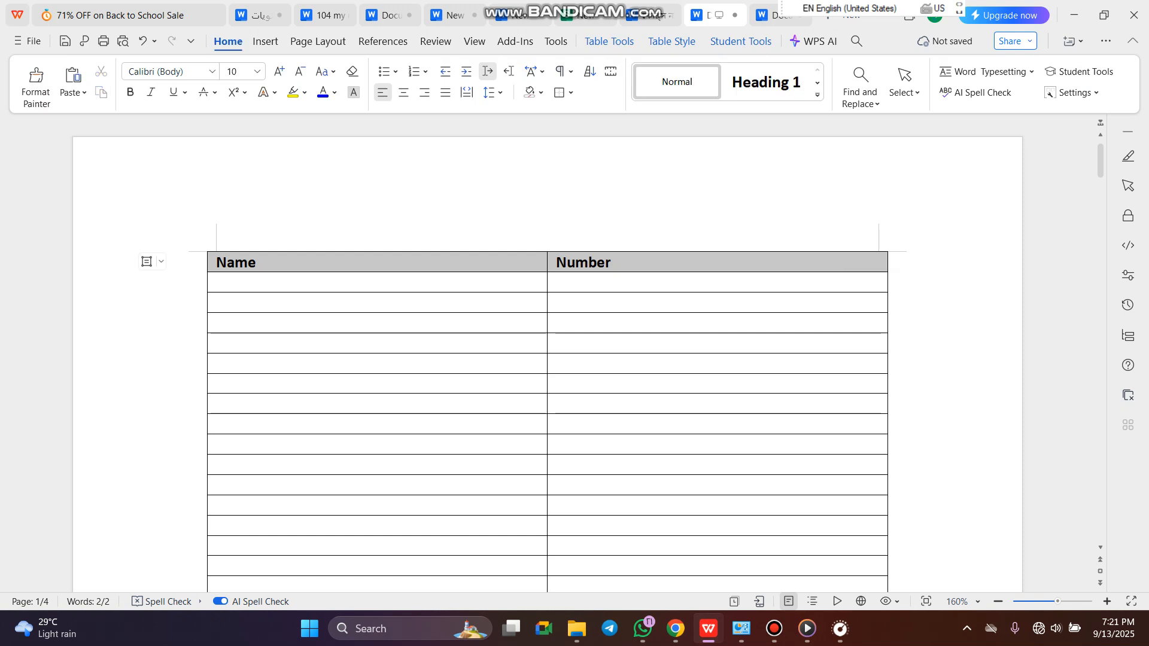
{"action": "left_click", "coordinate": [279, 71]}
{"action": "left_click", "coordinate": [279, 72]}
{"action": "left_click", "coordinate": [279, 72]}
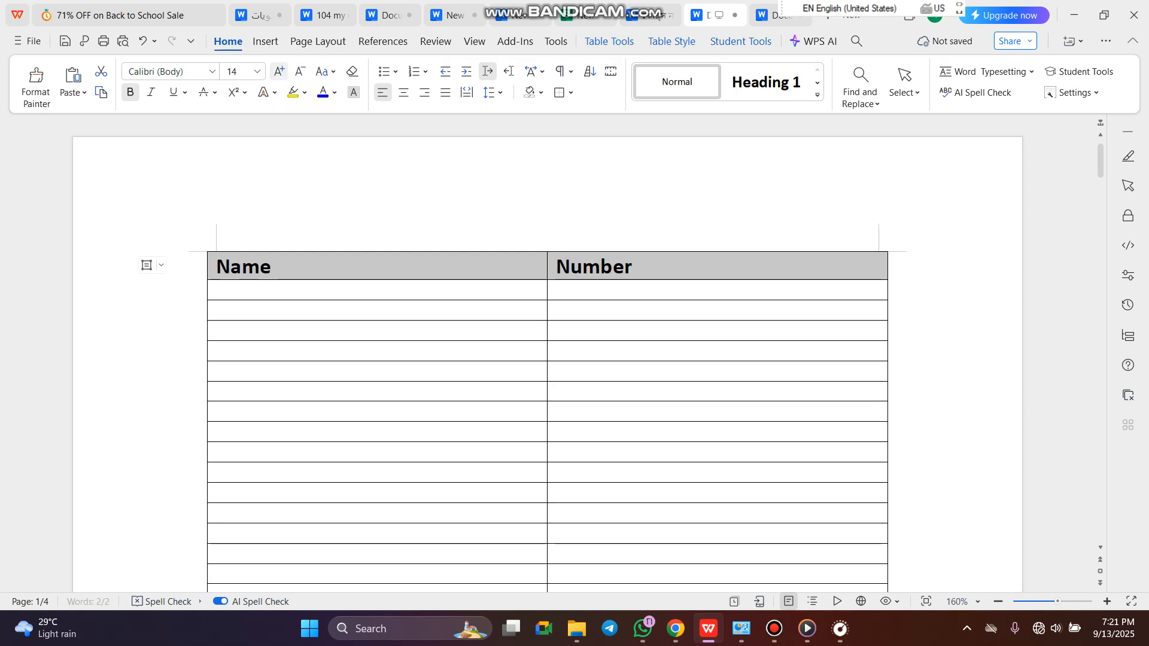
{"action": "left_click", "coordinate": [404, 92]}
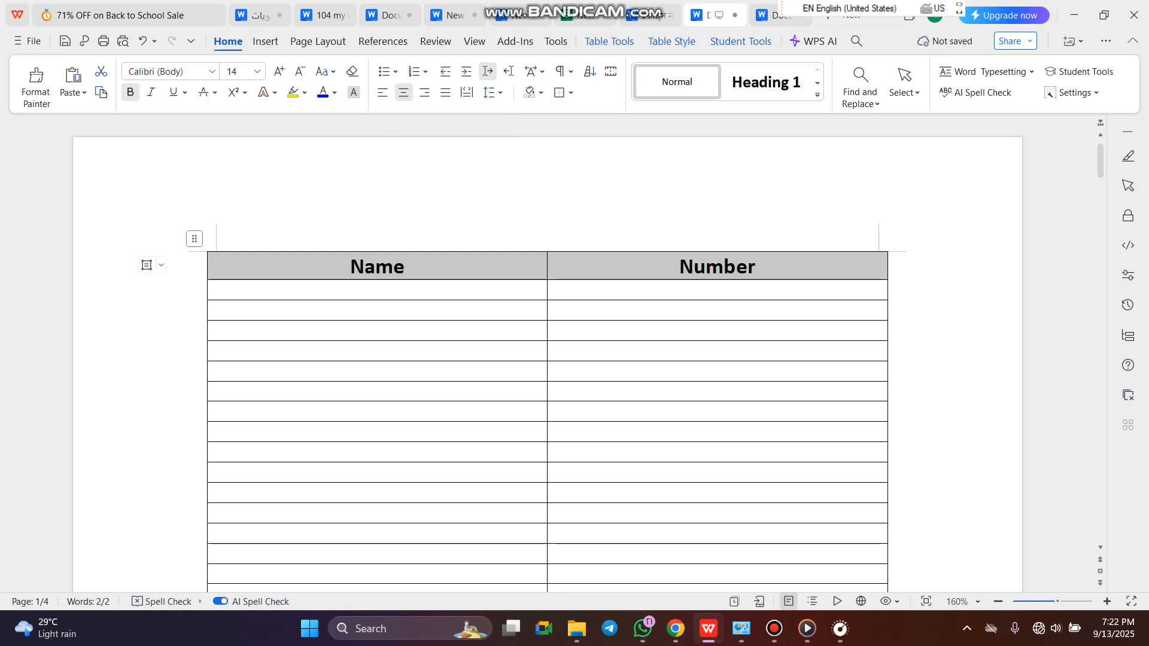
Look through the table across the first two pages, examining whether the Name and Number headings appear on each page.
{"action": "left_click", "coordinate": [350, 267]}
{"action": "left_click_drag", "start_coordinate": [350, 267], "coordinate": [755, 267]}
{"action": "left_click", "coordinate": [726, 265]}
{"action": "scroll", "coordinate": [726, 265], "scroll_direction": "down", "scroll_amount": 10}
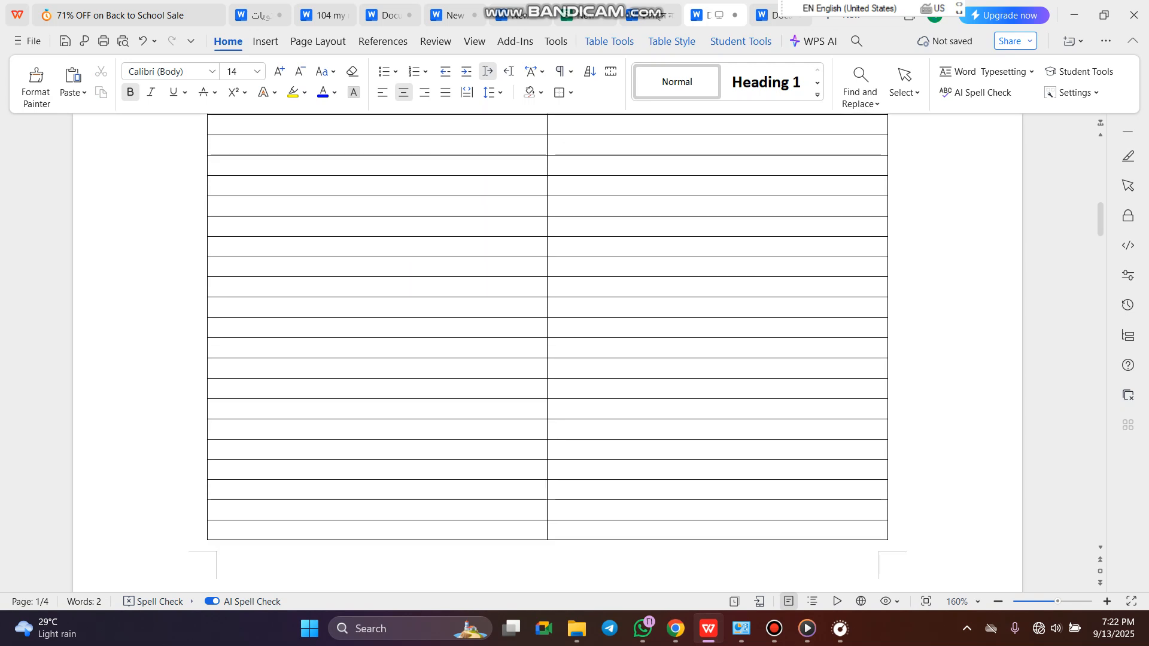
{"action": "scroll", "coordinate": [726, 265], "scroll_direction": "down", "scroll_amount": 15}
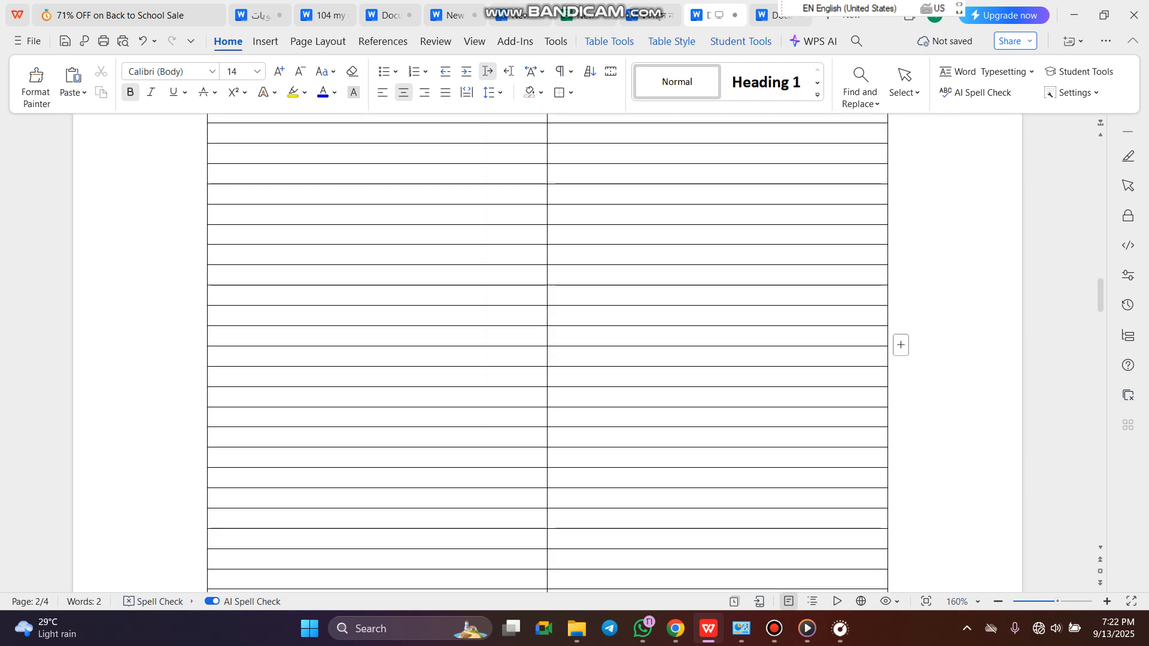
{"action": "scroll", "coordinate": [726, 265], "scroll_direction": "down", "scroll_amount": 3}
{"action": "scroll", "coordinate": [726, 265], "scroll_direction": "up", "scroll_amount": 15}
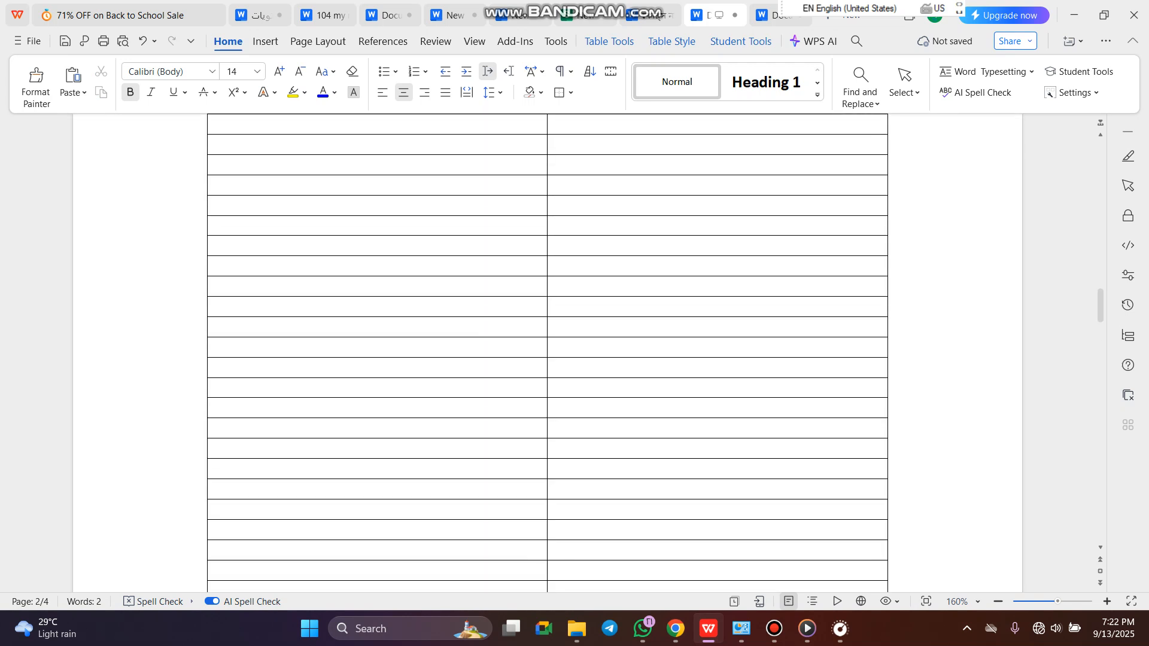
{"action": "scroll", "coordinate": [726, 265], "scroll_direction": "up", "scroll_amount": 15}
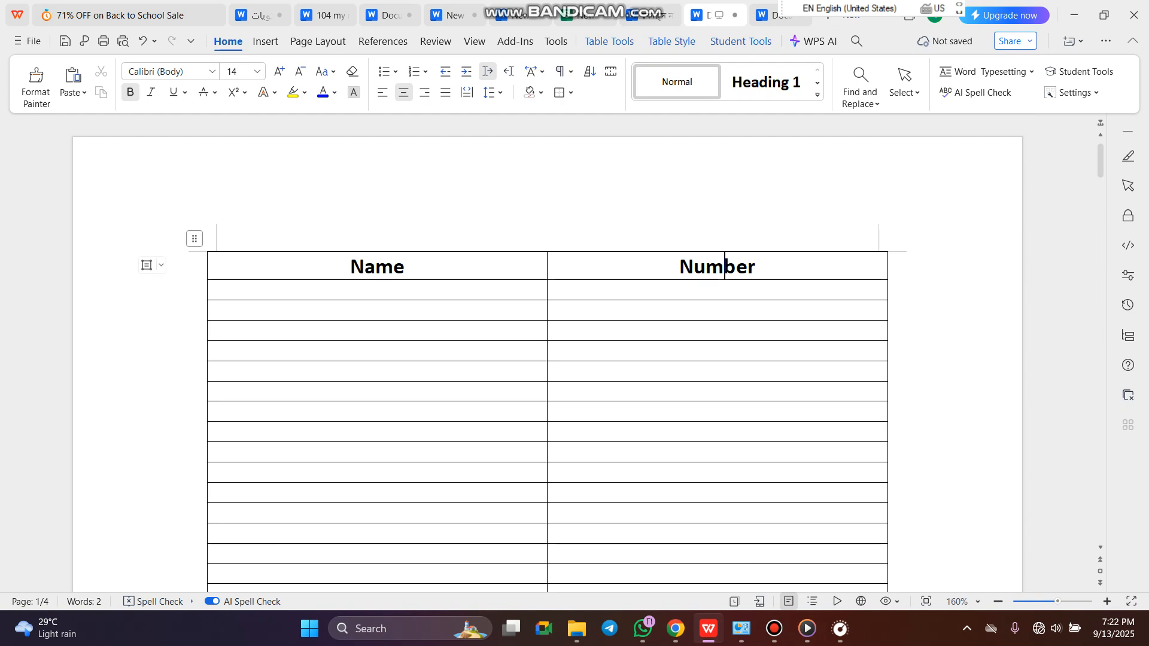
Set the table's Name and Number heading row to repeat as header row at the top of each page.
{"action": "left_click_drag", "start_coordinate": [350, 267], "coordinate": [718, 267]}
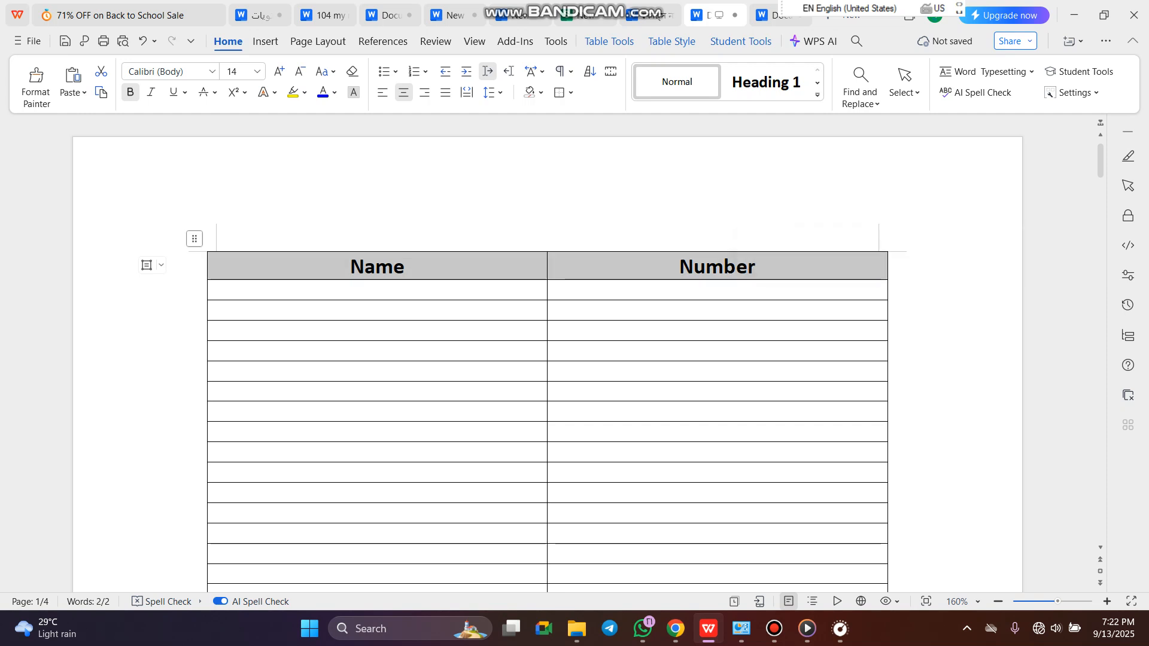
{"action": "left_click", "coordinate": [405, 267]}
{"action": "left_click_drag", "start_coordinate": [351, 267], "coordinate": [718, 269]}
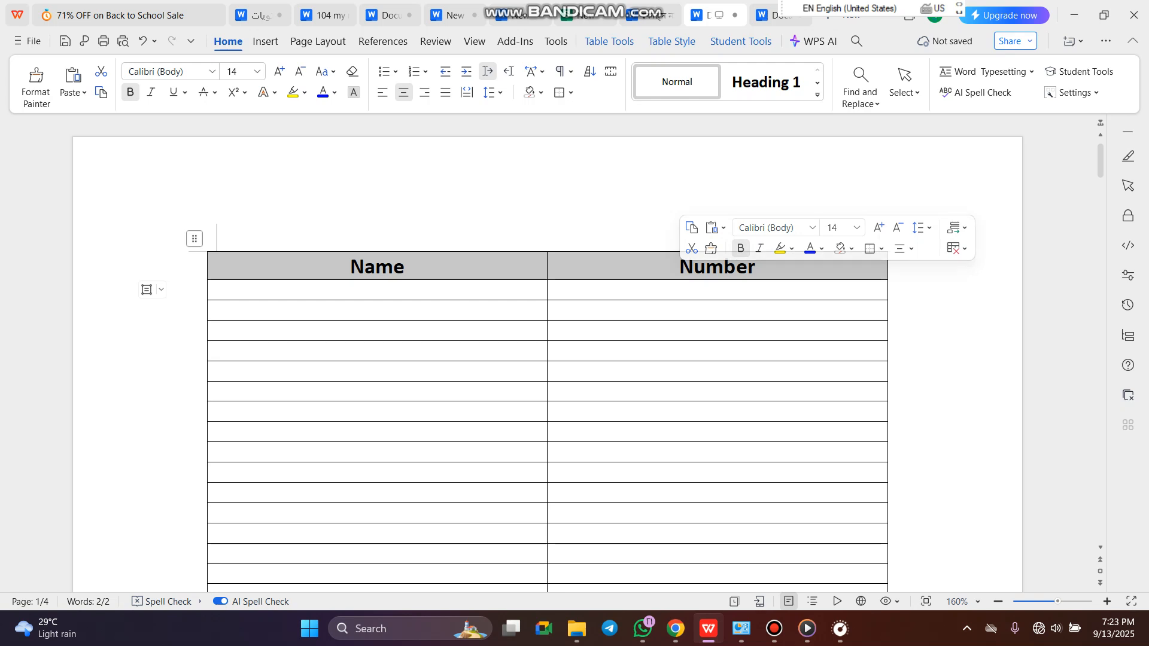
{"action": "left_click", "coordinate": [680, 266]}
{"action": "left_click_drag", "start_coordinate": [350, 267], "coordinate": [725, 270]}
{"action": "right_click", "coordinate": [726, 271]}
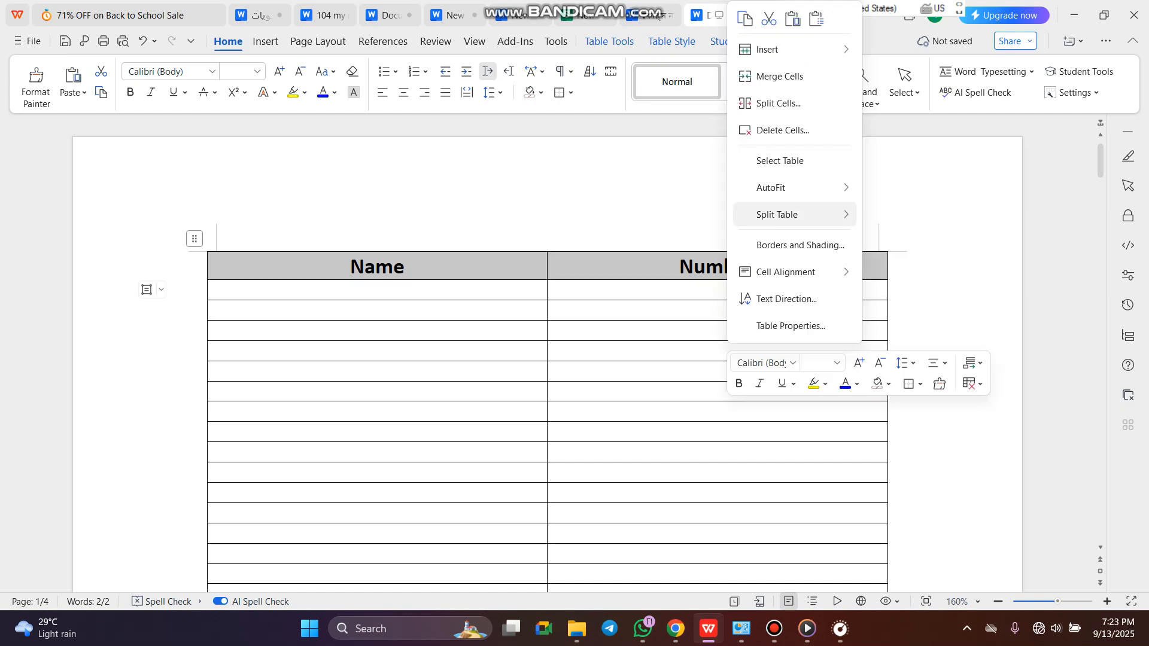
{"action": "mouse_move", "coordinate": [772, 187]}
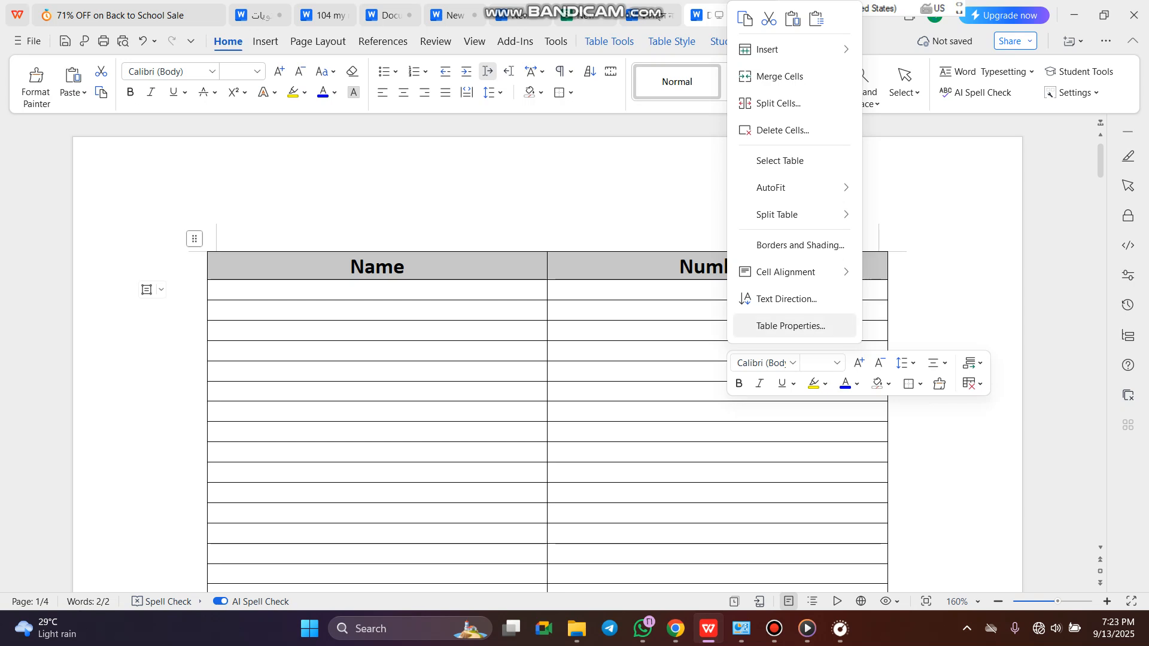
{"action": "left_click", "coordinate": [790, 325]}
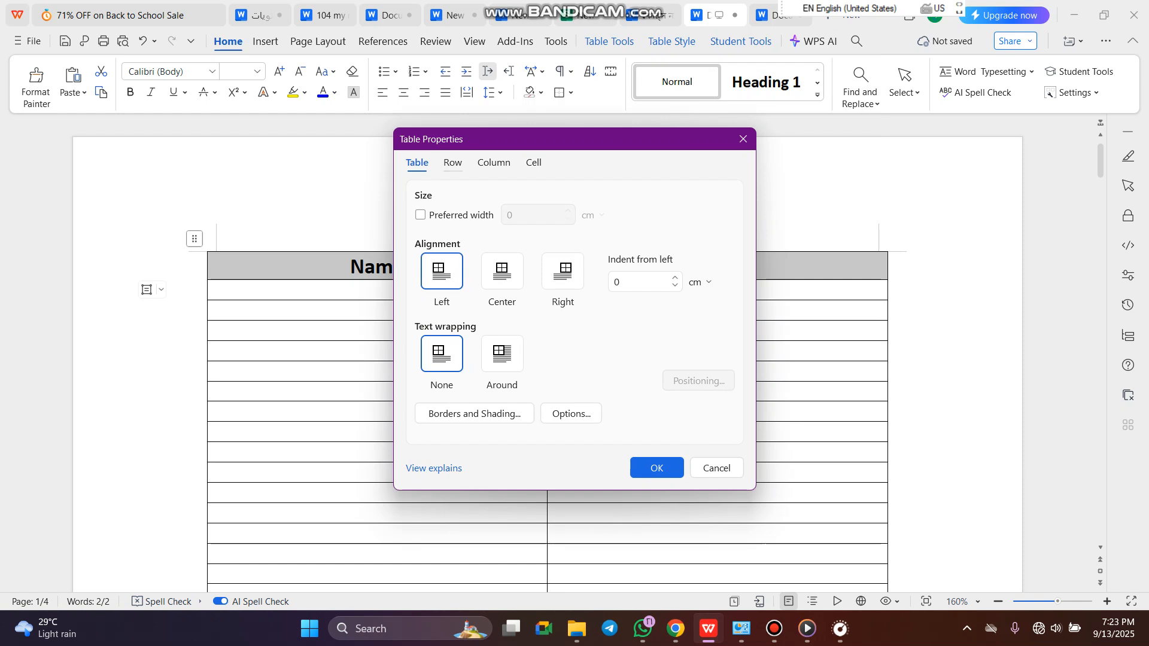
{"action": "left_click", "coordinate": [453, 163]}
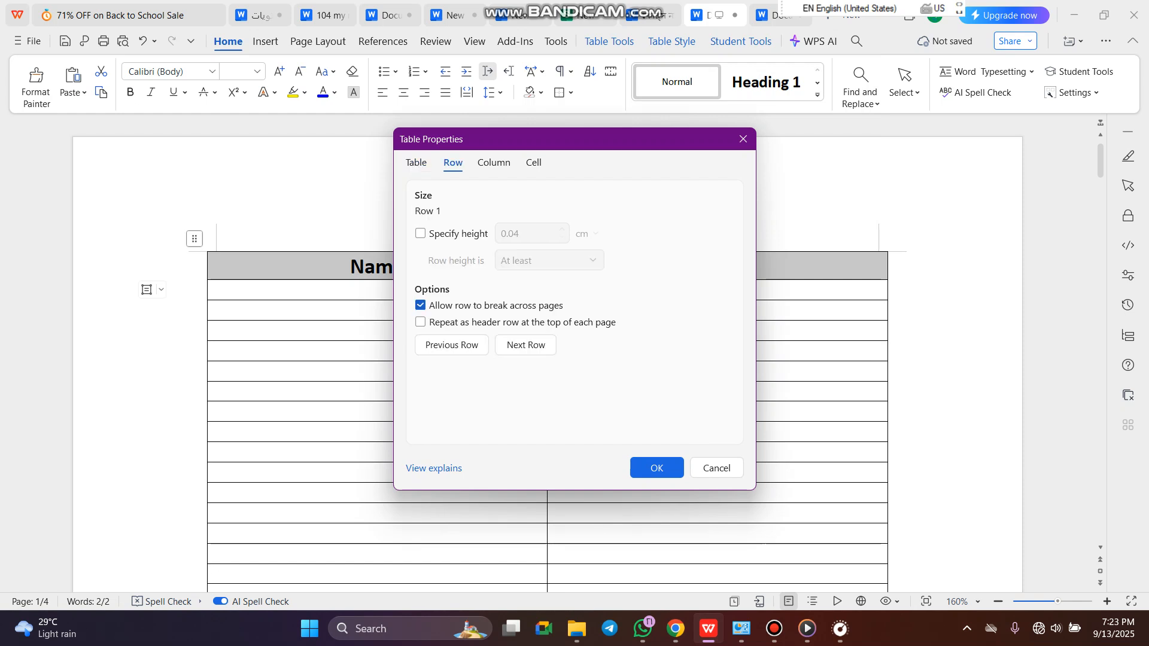
{"action": "left_click", "coordinate": [417, 163]}
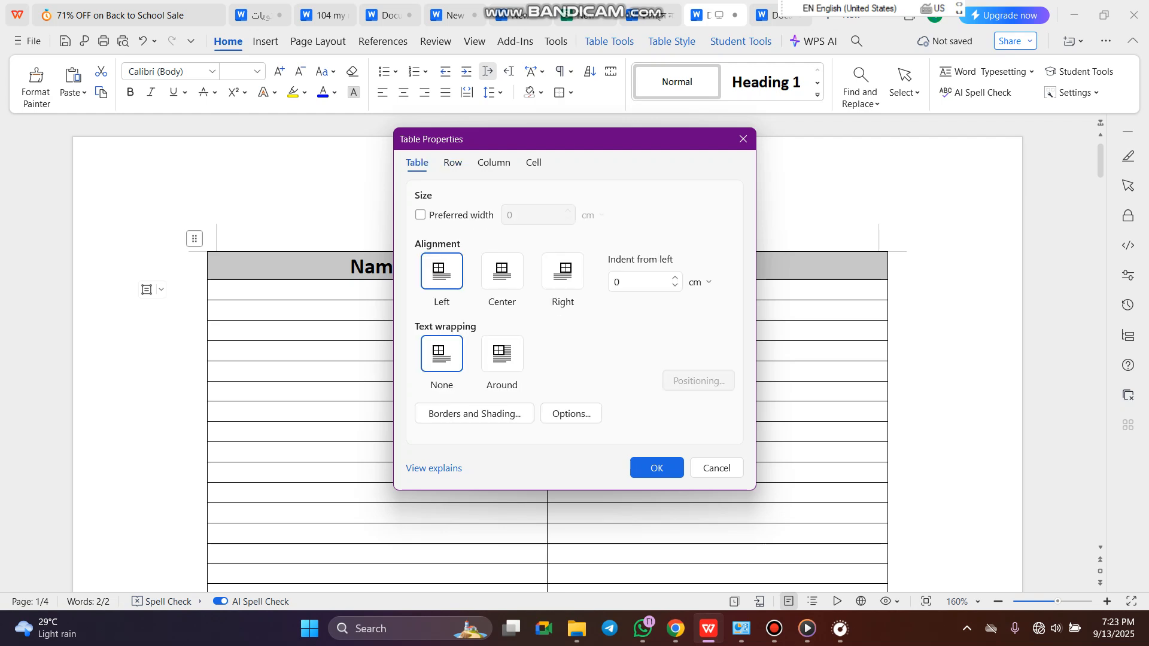
{"action": "left_click", "coordinate": [453, 163]}
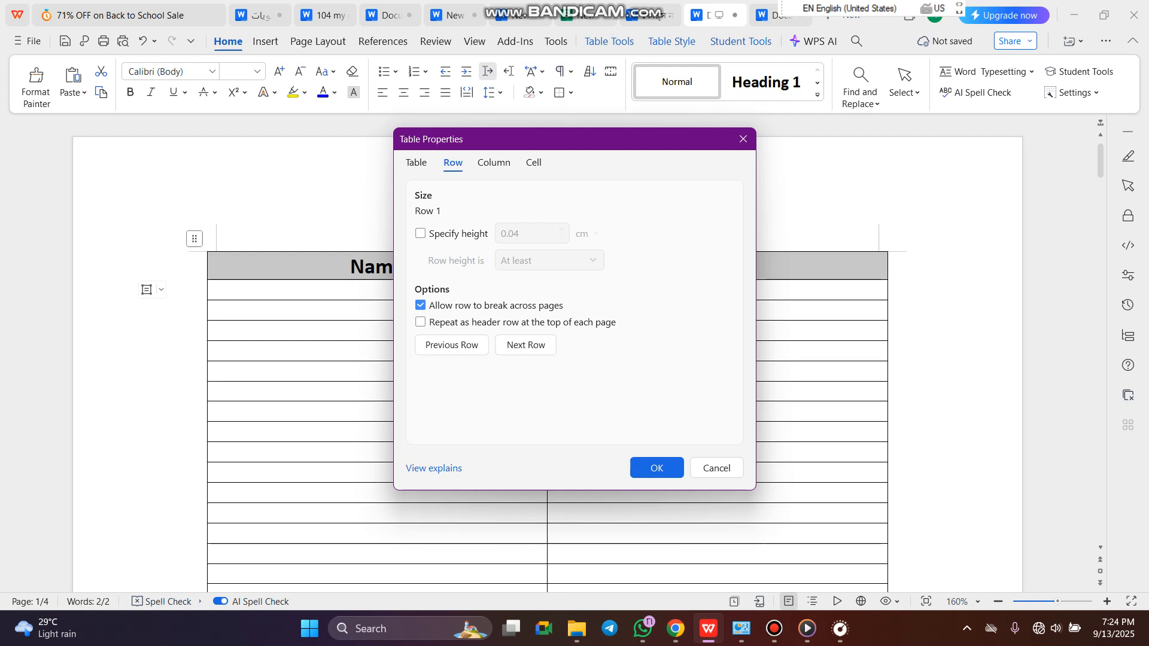
{"action": "left_click", "coordinate": [421, 322]}
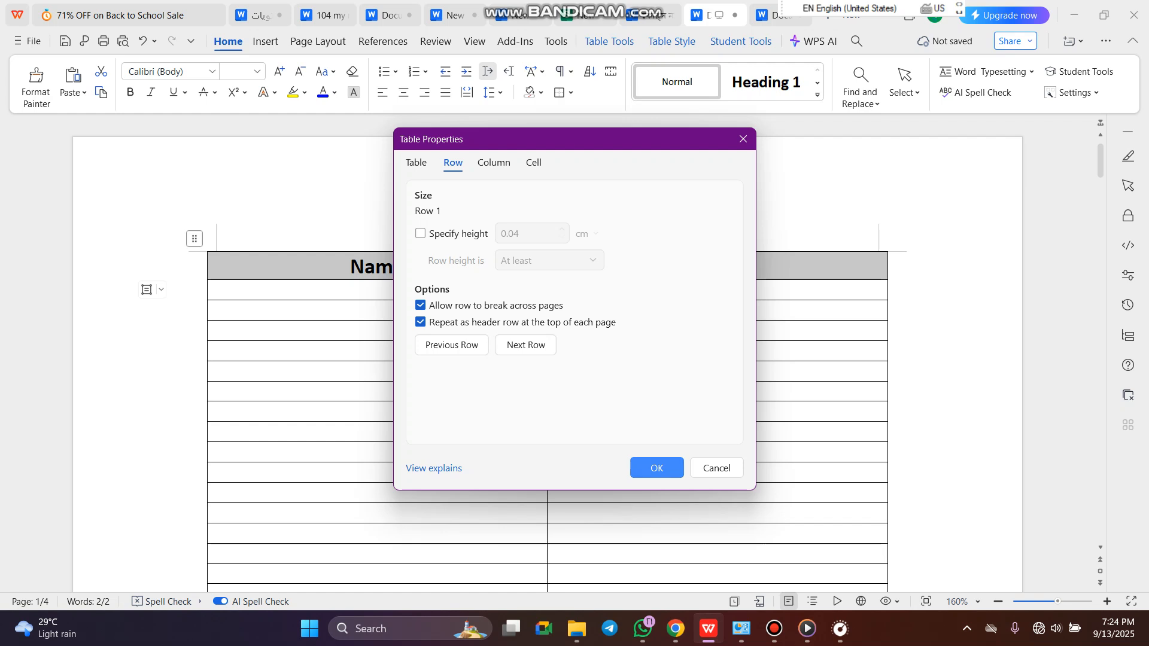
{"action": "key", "text": "Return"}
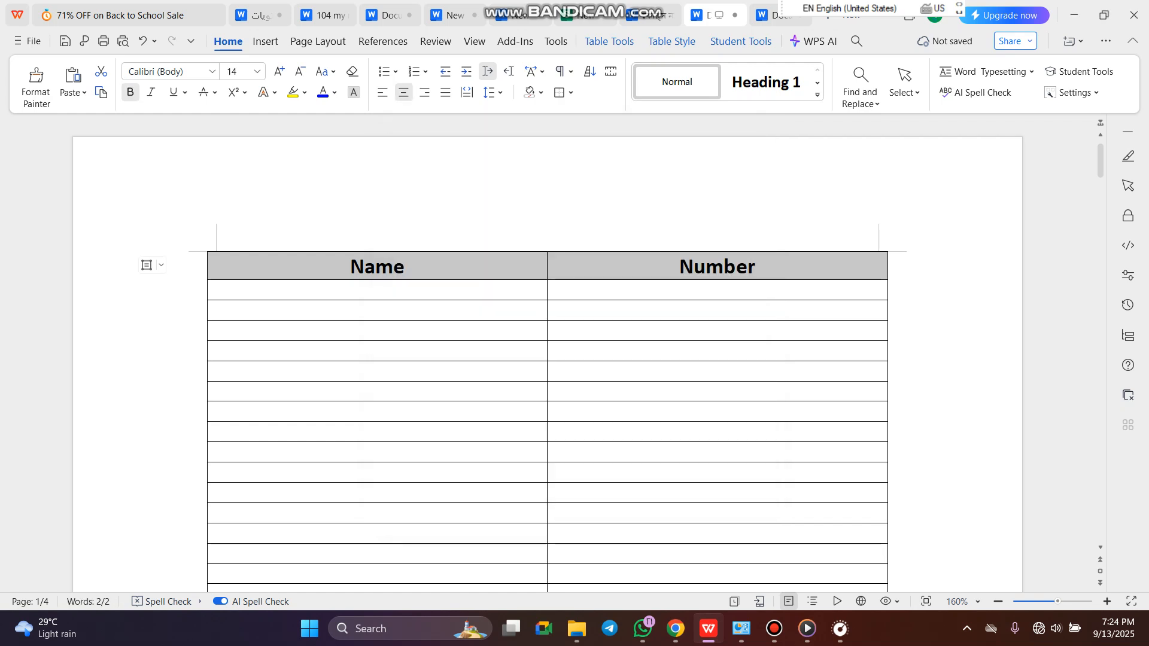
Look through all the table's pages, examining the first row at the top of each page.
{"action": "scroll", "coordinate": [547, 353], "scroll_direction": "down", "scroll_amount": 12}
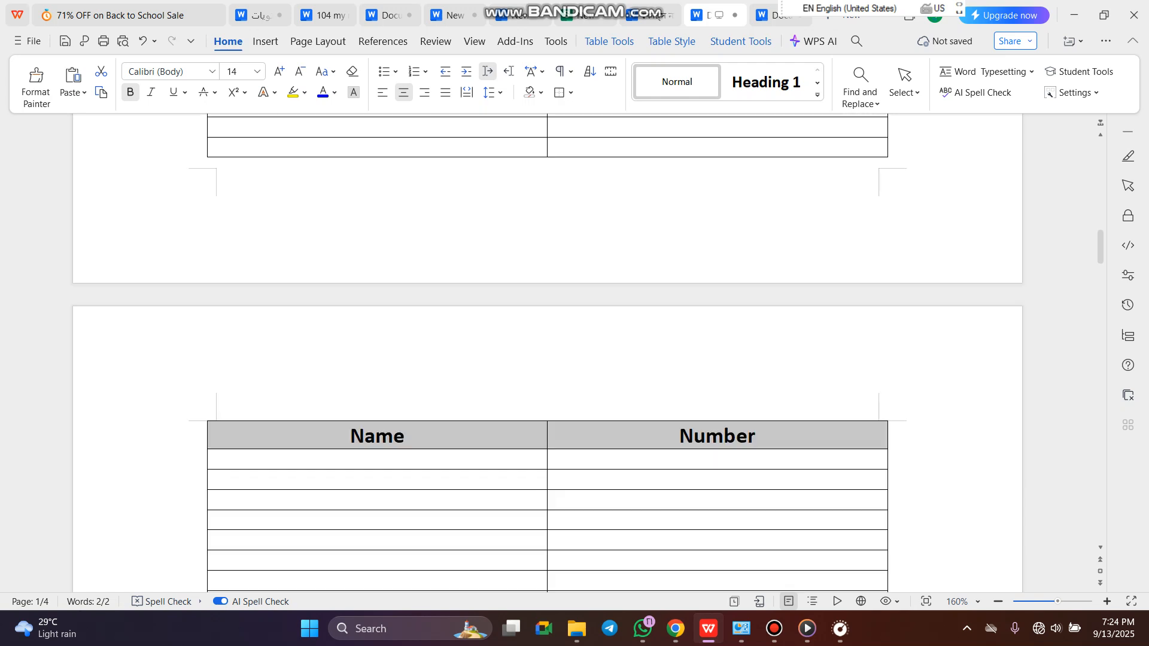
{"action": "scroll", "coordinate": [548, 353], "scroll_direction": "down", "scroll_amount": 12}
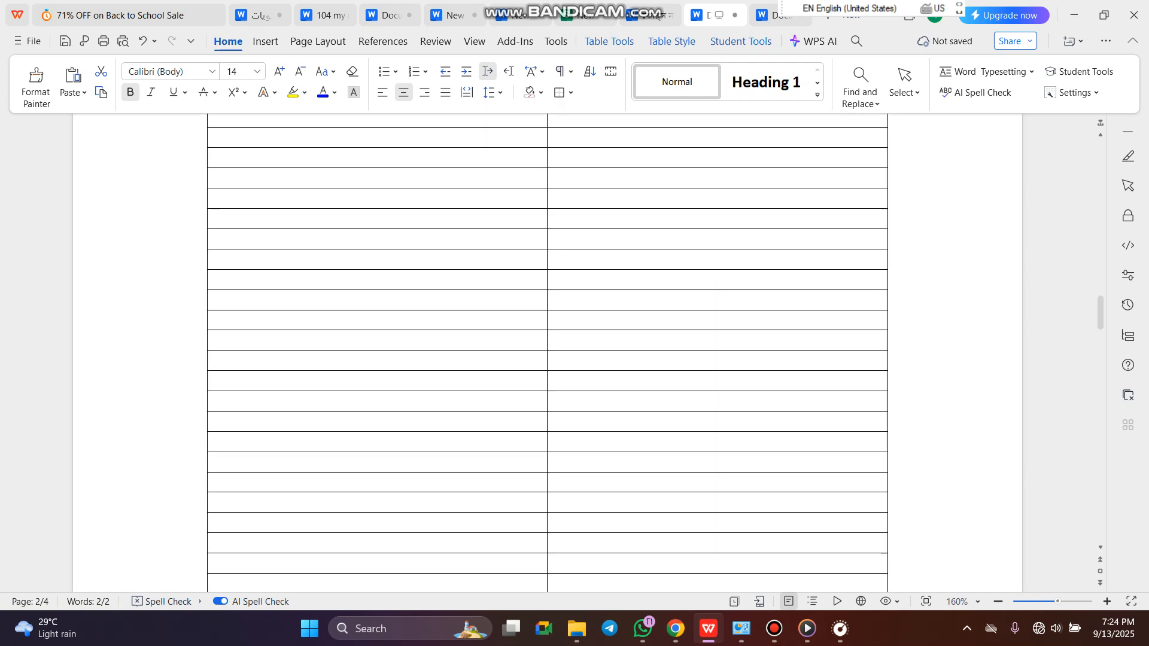
{"action": "scroll", "coordinate": [548, 353], "scroll_direction": "down", "scroll_amount": 12}
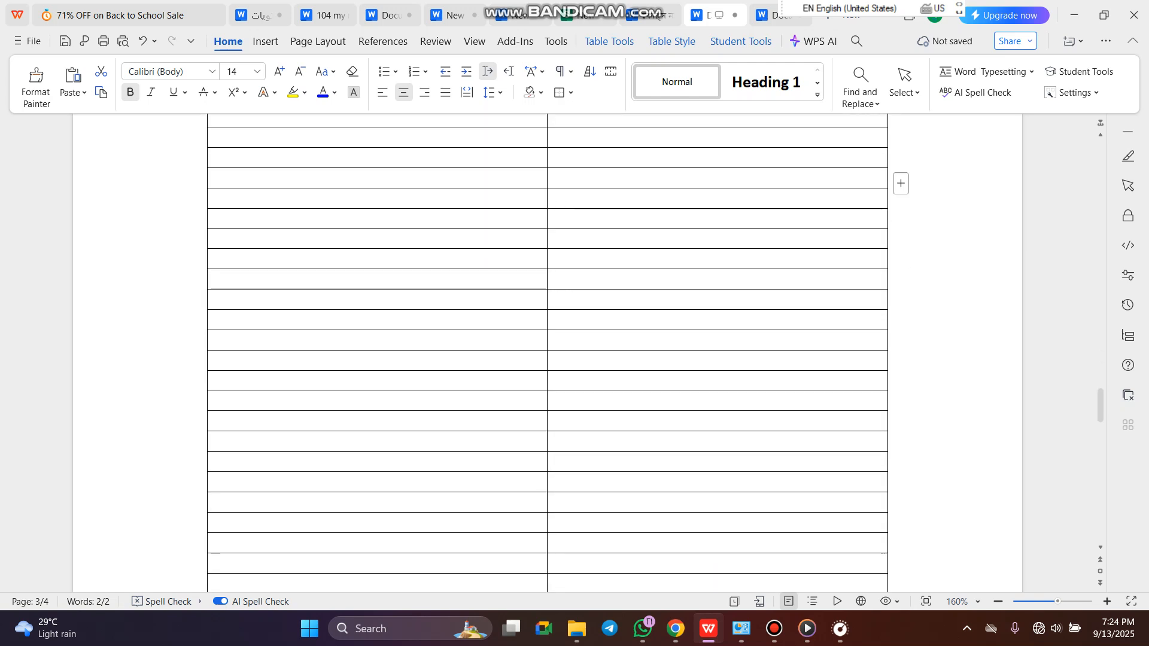
{"action": "scroll", "coordinate": [547, 353], "scroll_direction": "down", "scroll_amount": 6}
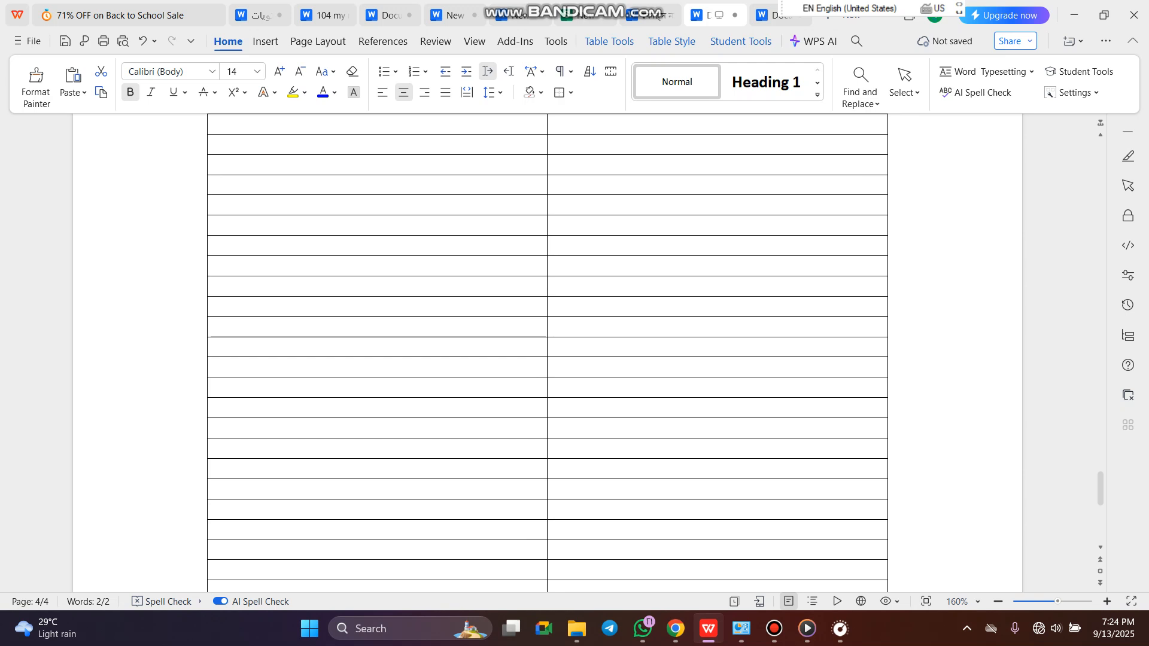
{"action": "scroll", "coordinate": [547, 352], "scroll_direction": "up", "scroll_amount": 1}
{"action": "scroll", "coordinate": [547, 353], "scroll_direction": "up", "scroll_amount": 5}
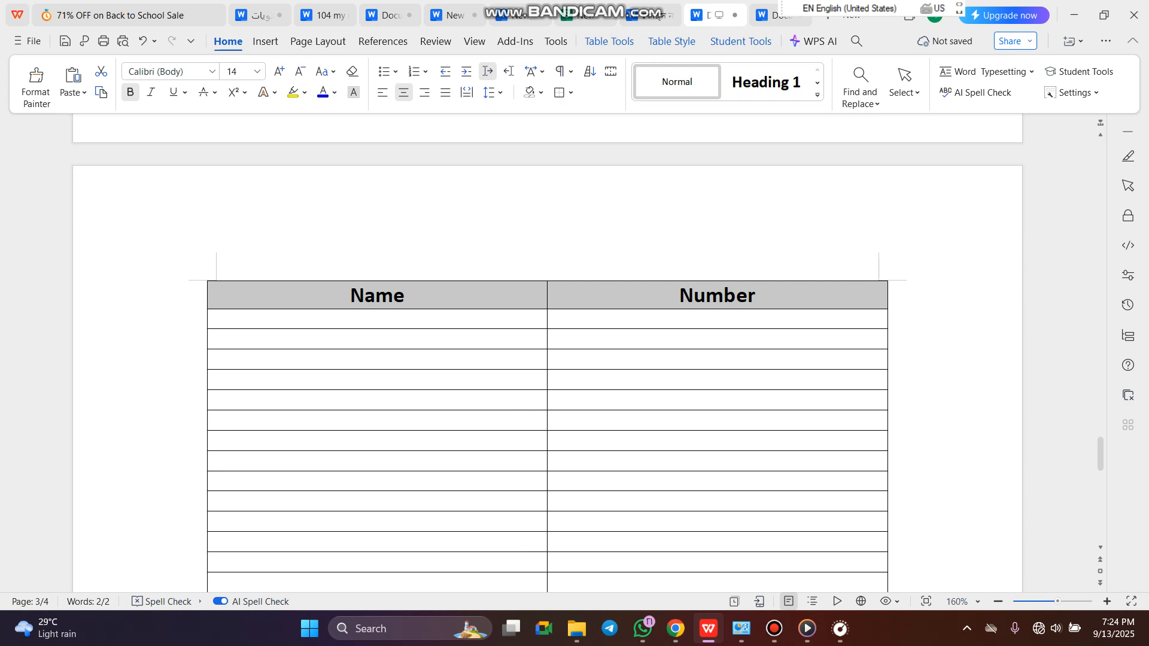
{"action": "scroll", "coordinate": [548, 353], "scroll_direction": "up", "scroll_amount": 15}
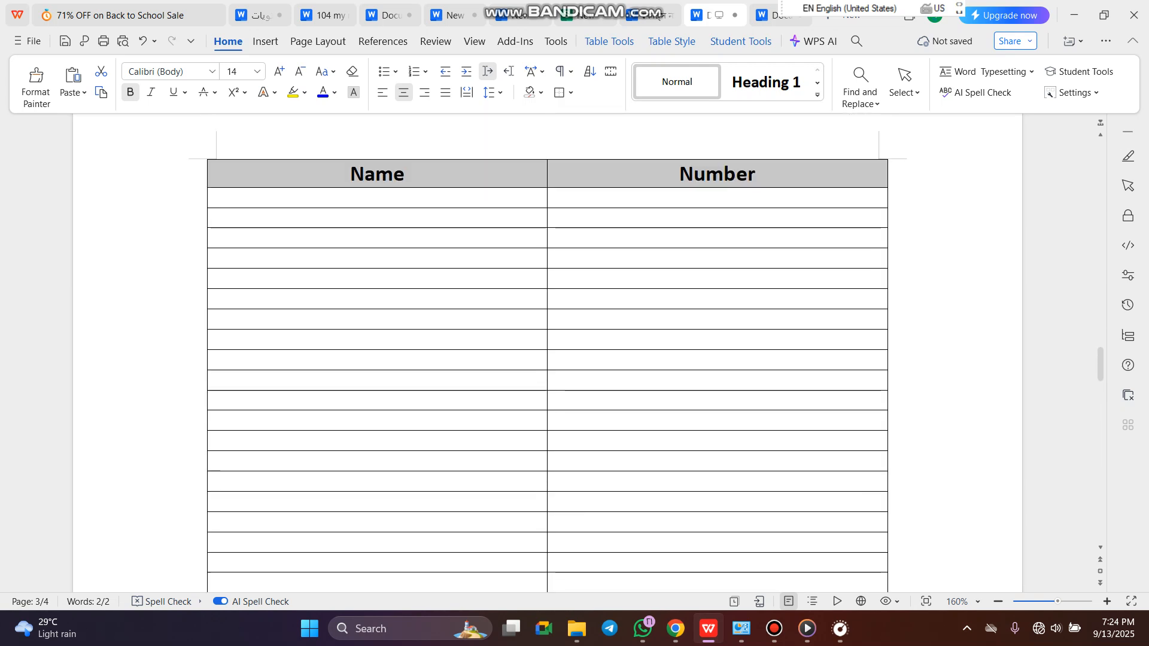
{"action": "left_click", "coordinate": [318, 41]}
{"action": "left_click", "coordinate": [265, 42]}
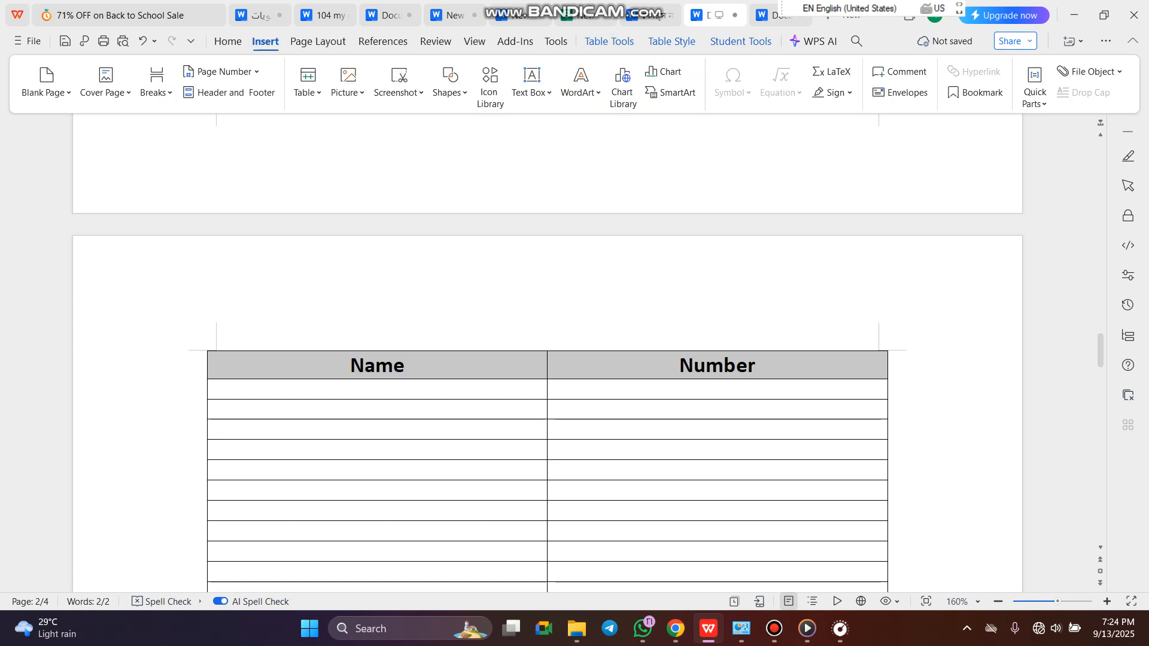
{"action": "left_click", "coordinate": [308, 84]}
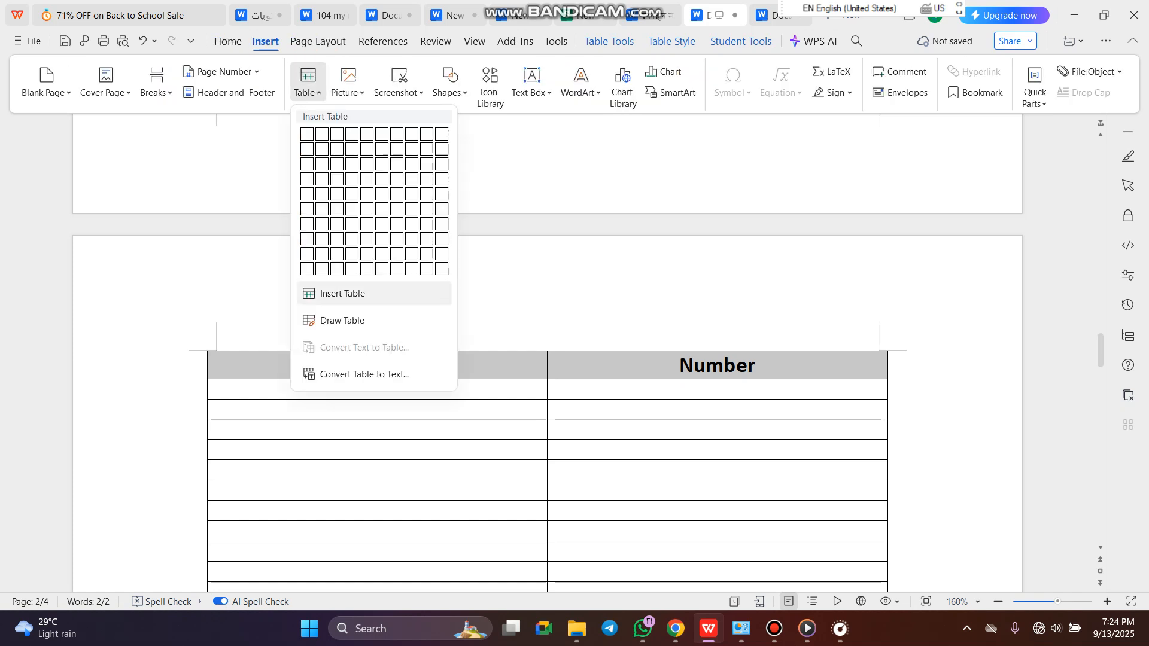
{"action": "left_click", "coordinate": [342, 293]}
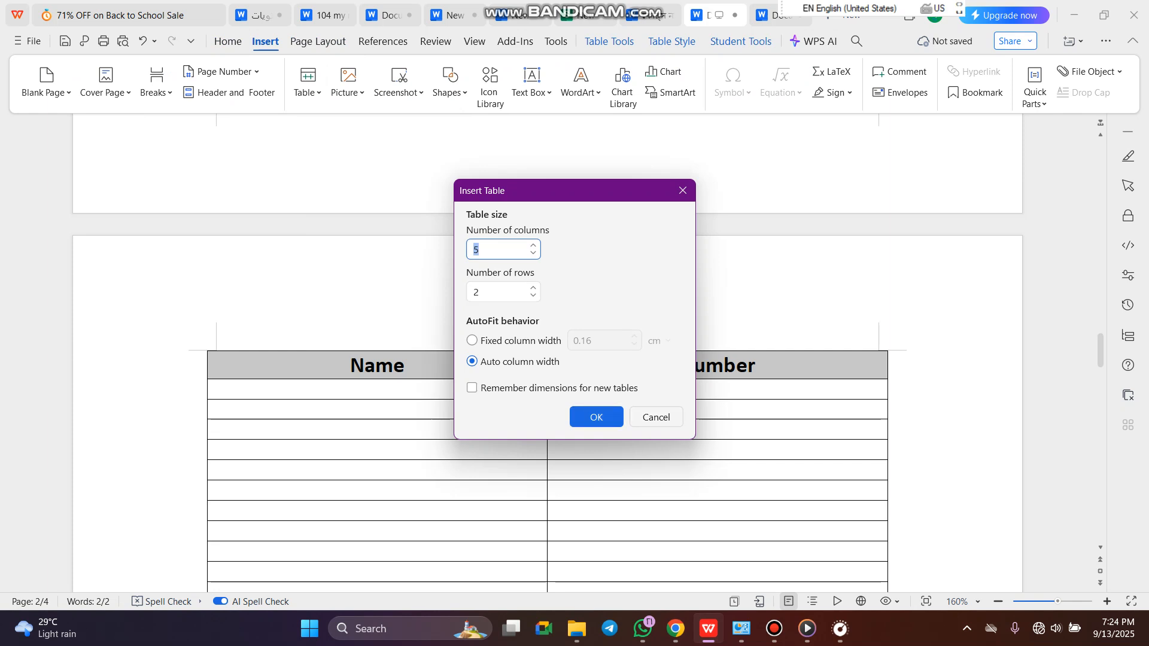
{"action": "left_click", "coordinate": [656, 417]}
Review the first row's table properties, keeping row breaks across pages and the repeated header row enabled.
{"action": "left_click", "coordinate": [217, 389]}
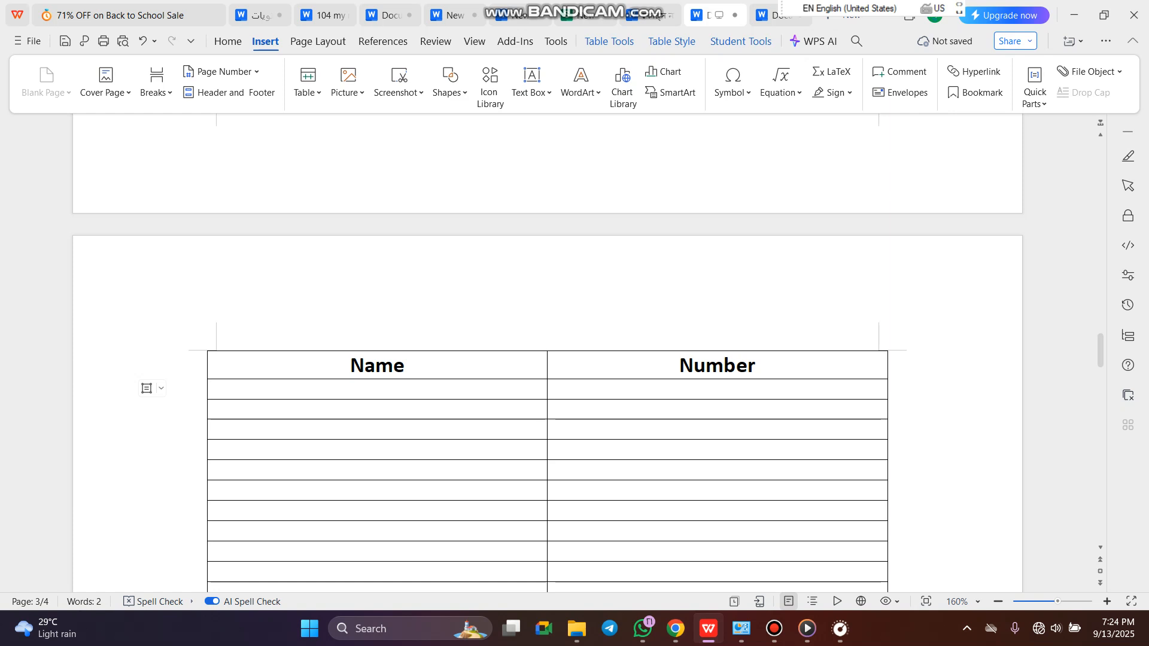
{"action": "scroll", "coordinate": [548, 353], "scroll_direction": "down", "scroll_amount": 4}
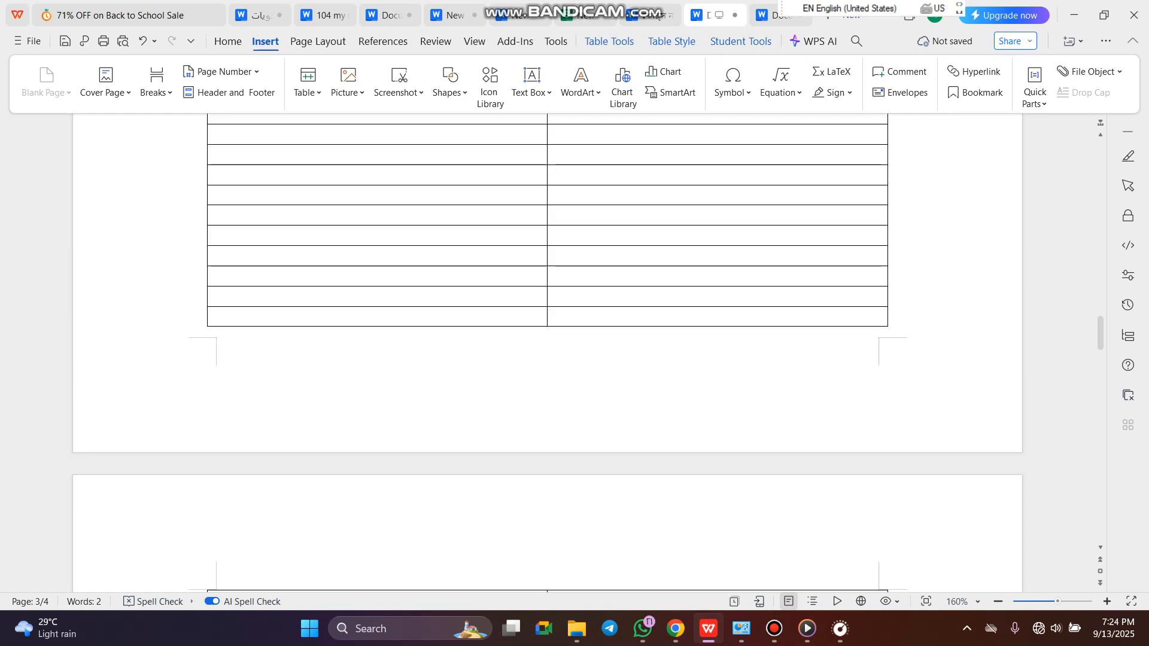
{"action": "left_click_drag", "start_coordinate": [1101, 333], "coordinate": [1100, 159]}
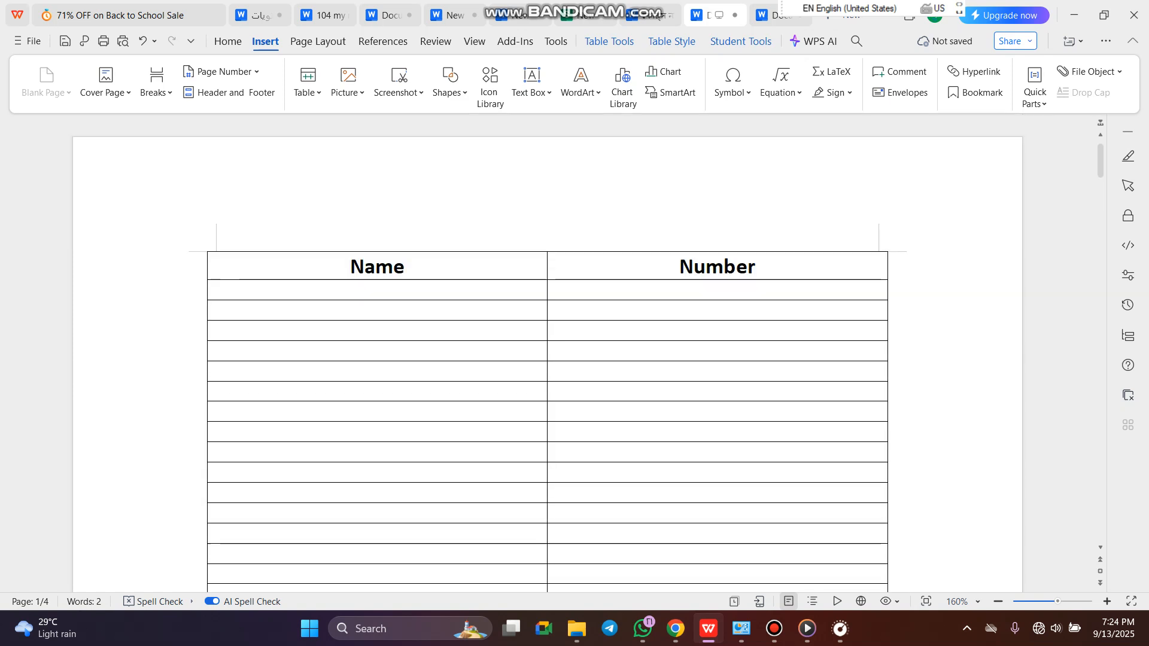
{"action": "left_click", "coordinate": [146, 264]}
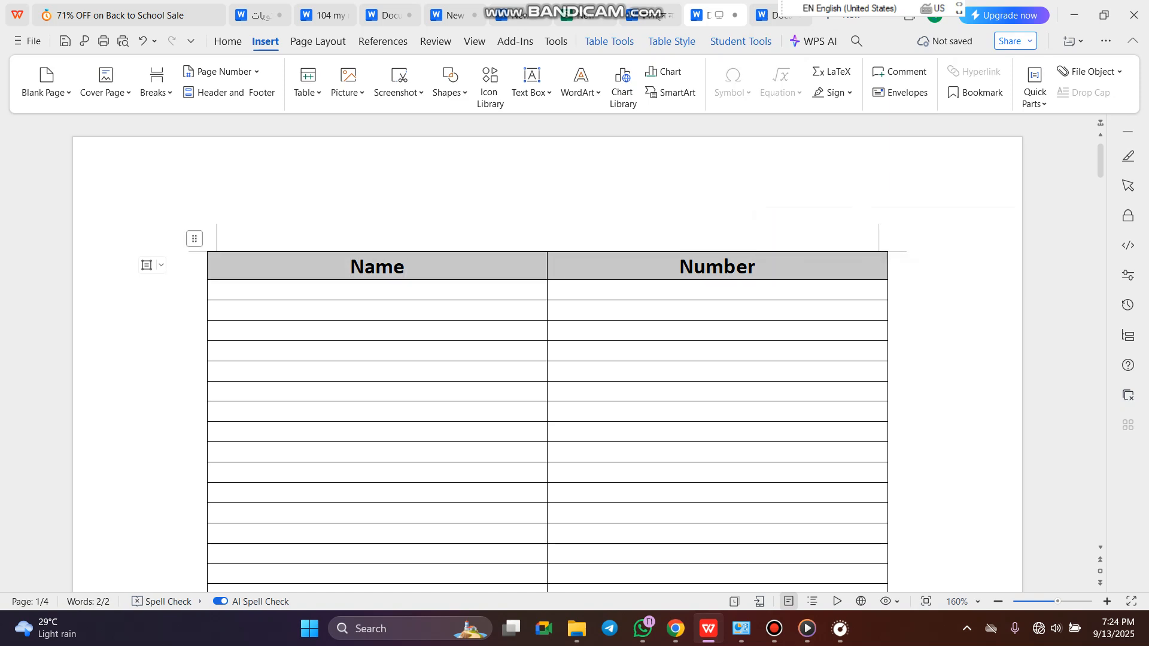
{"action": "right_click", "coordinate": [666, 266]}
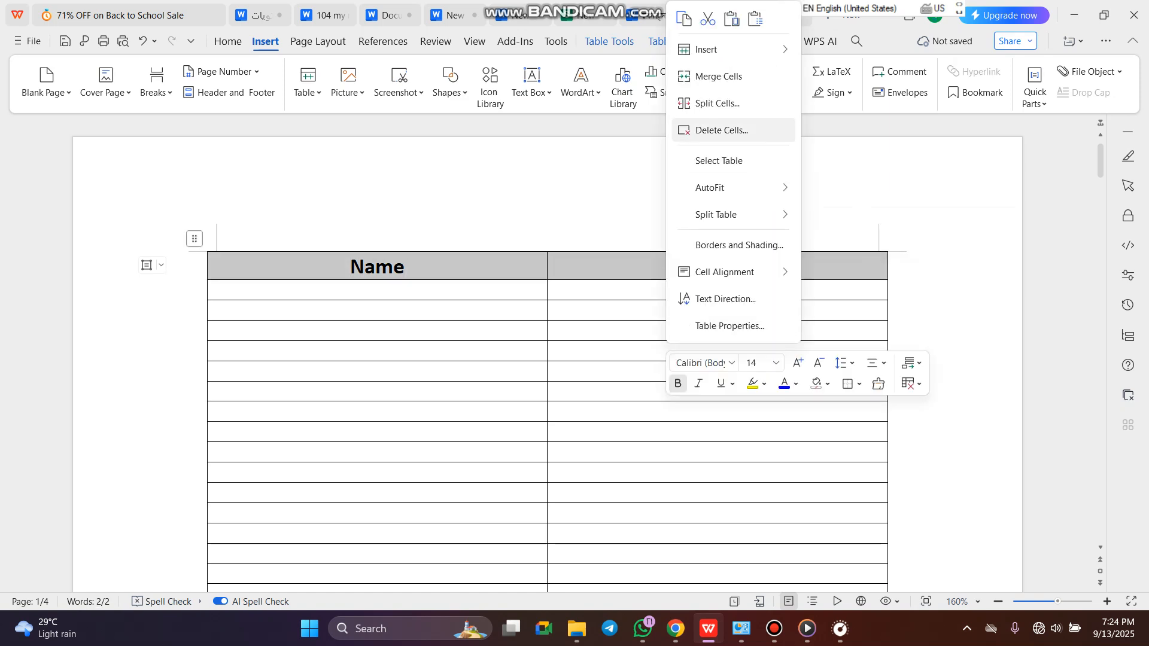
{"action": "left_click", "coordinate": [729, 326]}
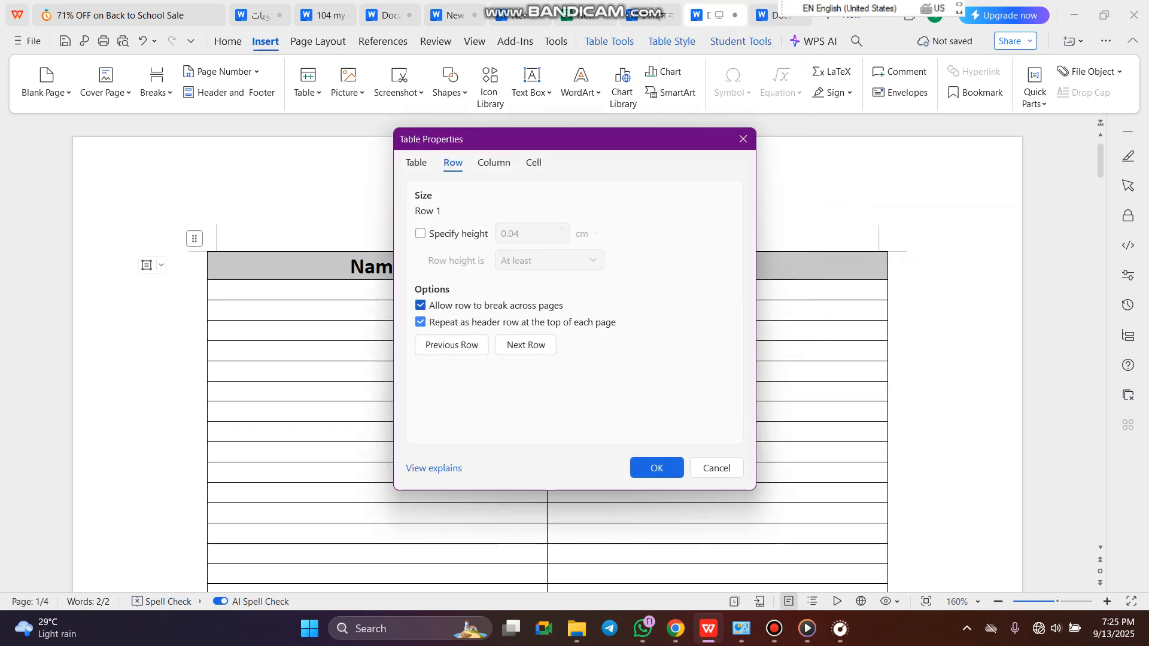
{"action": "left_click", "coordinate": [656, 468]}
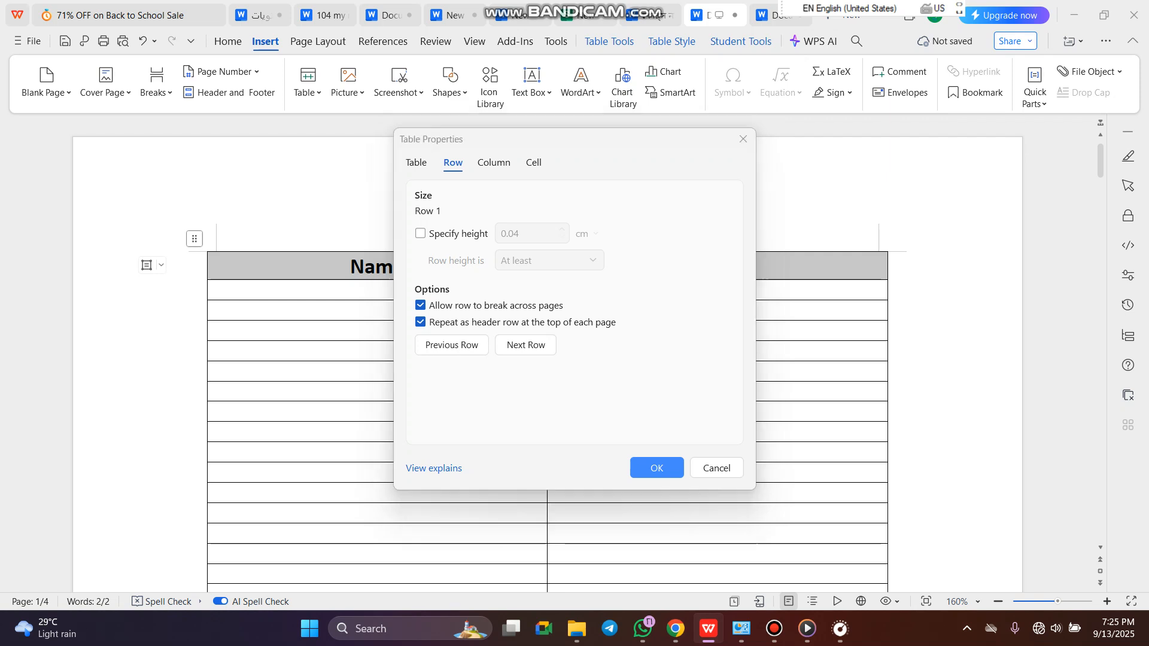